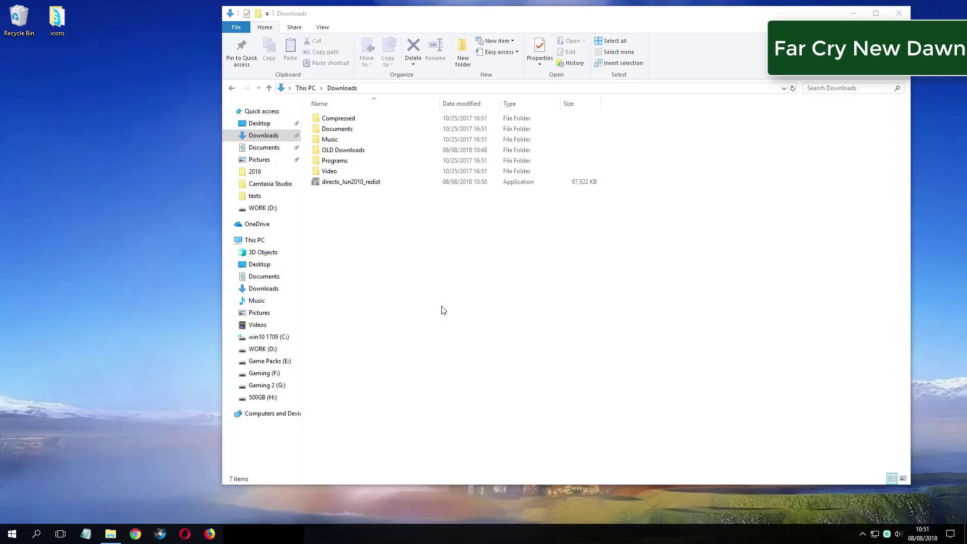
Step: Create a new folder named "directx offline" in Downloads, next to the directx_Jun2010_redist file
{"action": "left_click", "coordinate": [361, 183]}
{"action": "right_click", "coordinate": [418, 259]}
{"action": "mouse_move", "coordinate": [452, 381]}
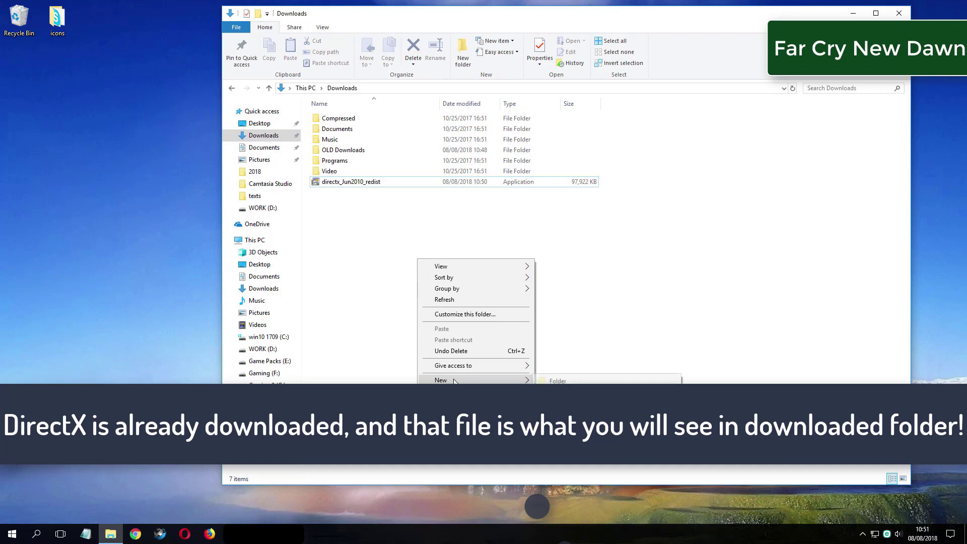
{"action": "left_click", "coordinate": [557, 380]}
{"action": "type", "text": "direx"}
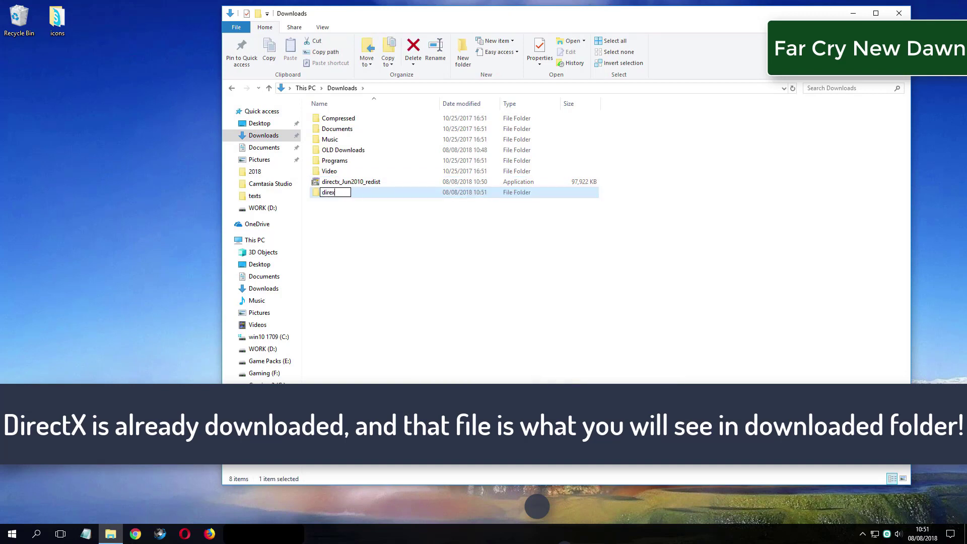
{"action": "key", "text": "BackSpace"}
{"action": "type", "text": "c"}
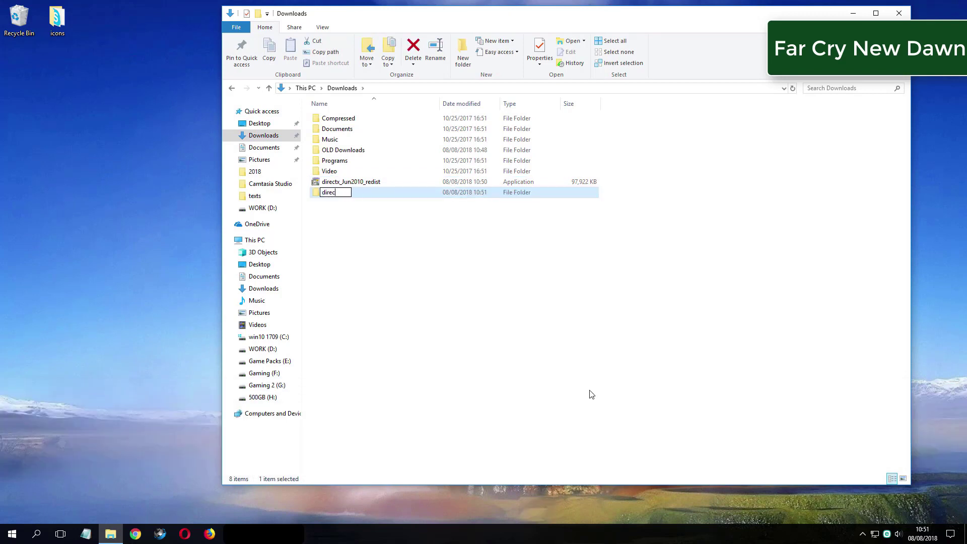
{"action": "type", "text": "tx offline"}
{"action": "key", "text": "Return"}
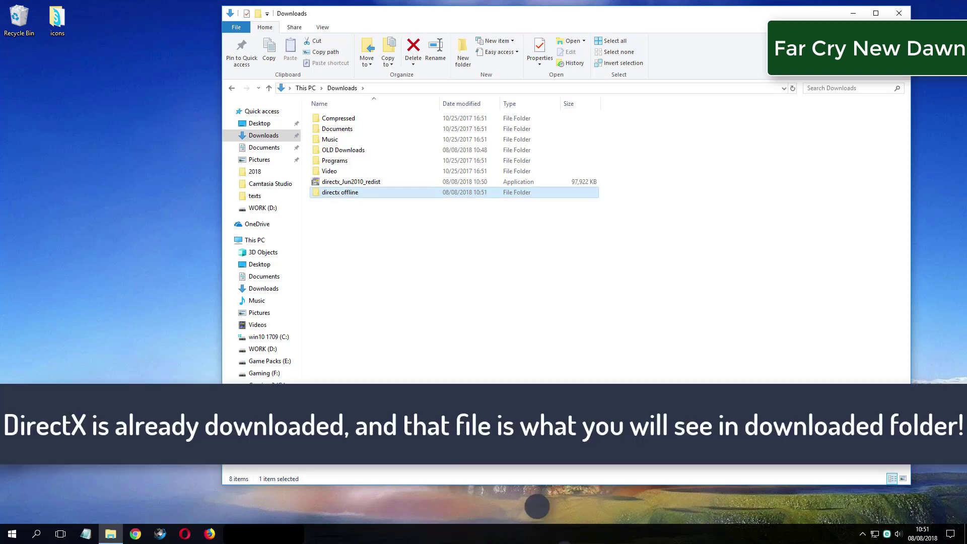
Step: Run directx_Jun2010_redist, accept its license terms and extract the files into the "directx offline" folder in Downloads
{"action": "left_click", "coordinate": [362, 183]}
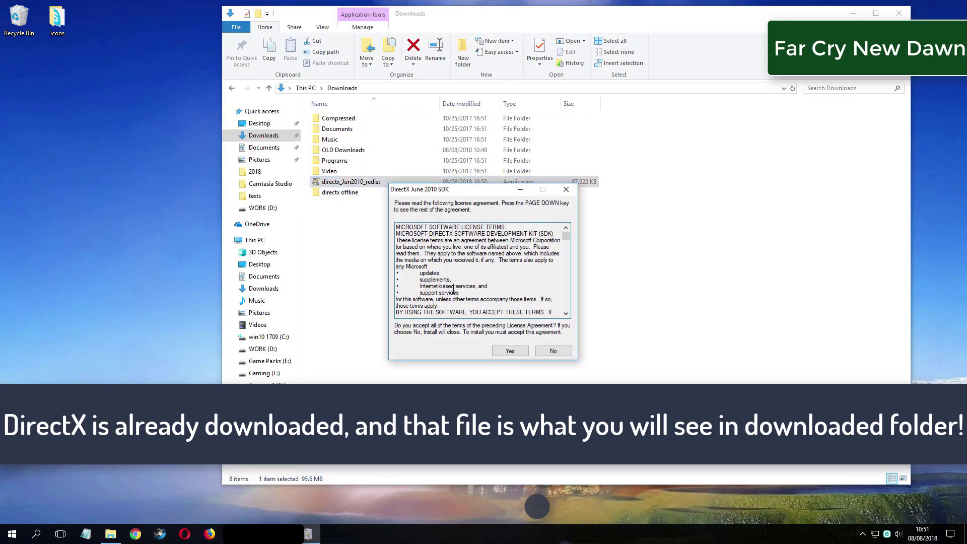
{"action": "left_click", "coordinate": [510, 351]}
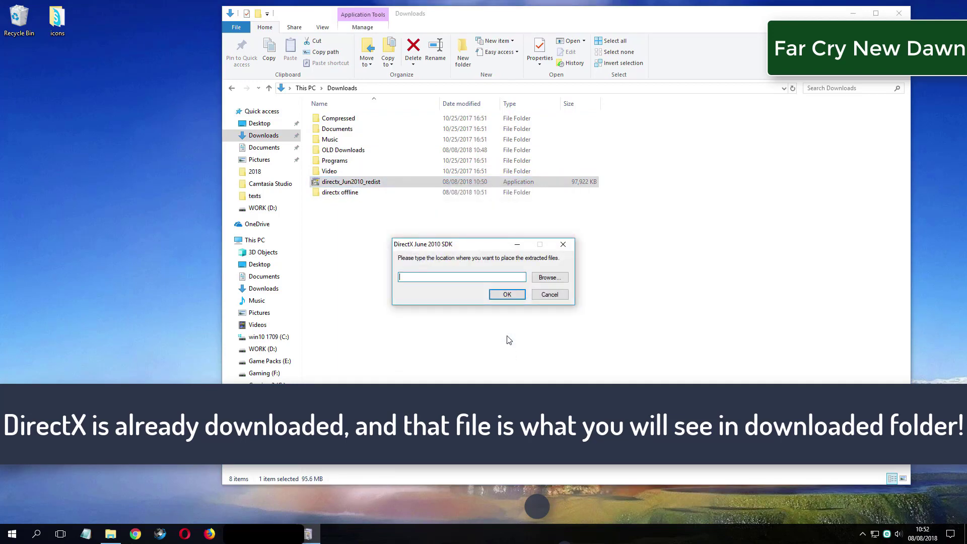
{"action": "left_click", "coordinate": [549, 278]}
{"action": "left_click", "coordinate": [478, 220]}
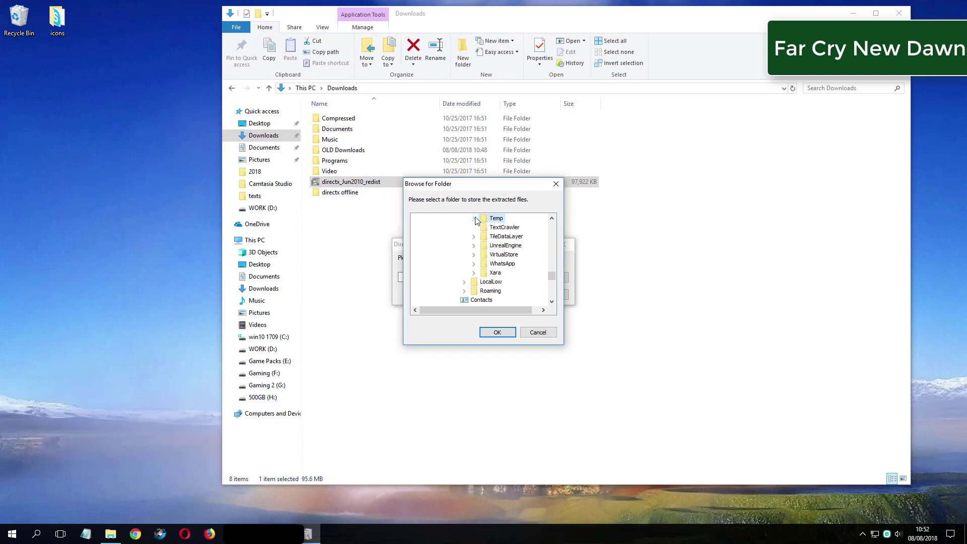
{"action": "scroll", "coordinate": [476, 245], "scroll_direction": "down", "scroll_amount": 5}
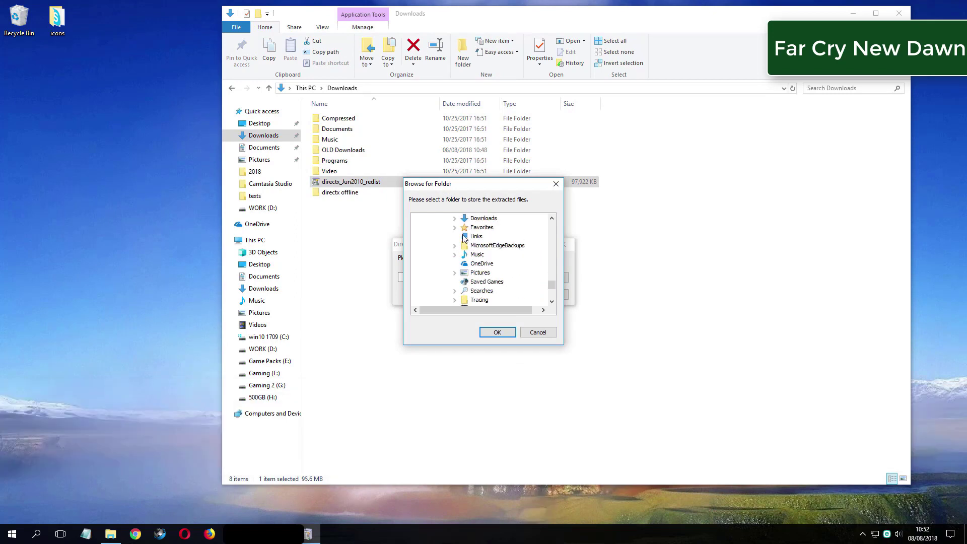
{"action": "left_click", "coordinate": [483, 220]}
{"action": "double_click", "coordinate": [482, 221]}
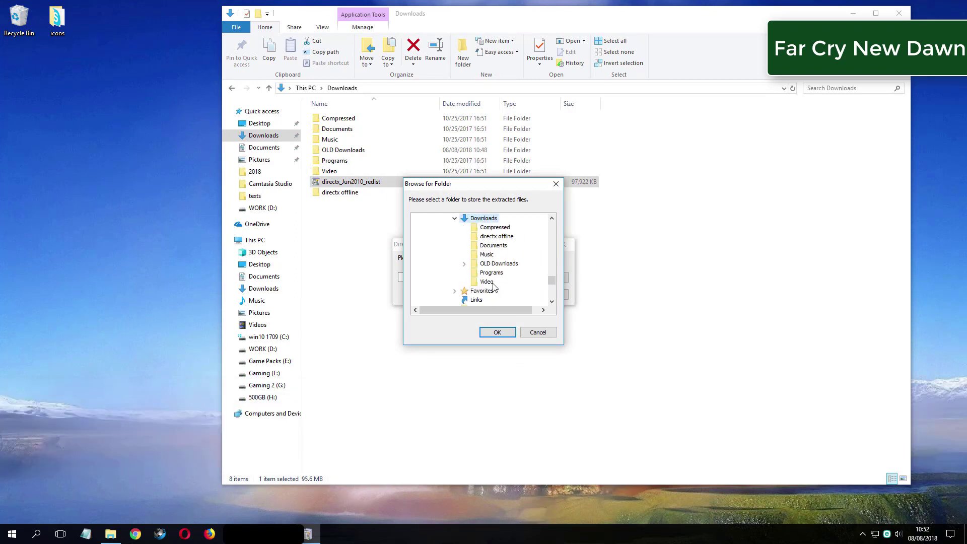
{"action": "left_click", "coordinate": [494, 238]}
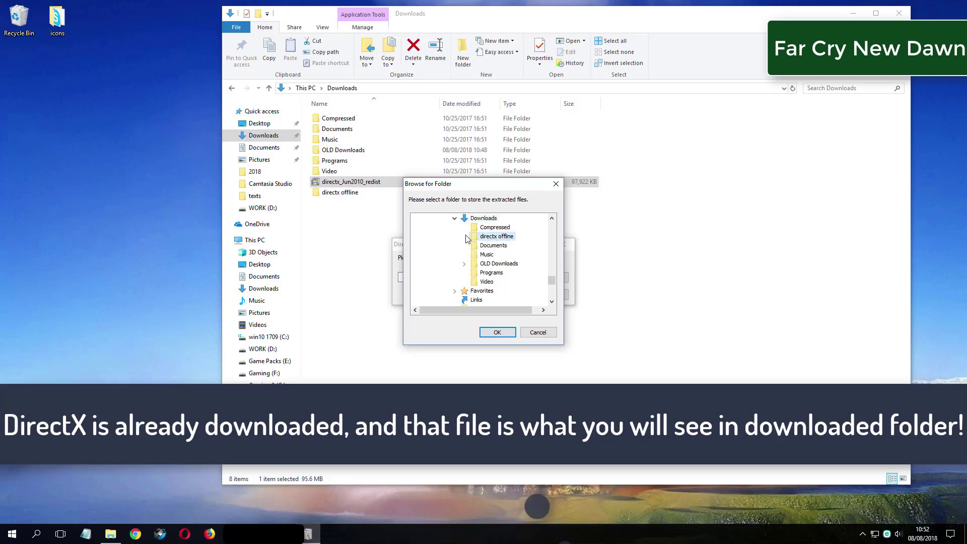
{"action": "left_click", "coordinate": [503, 333]}
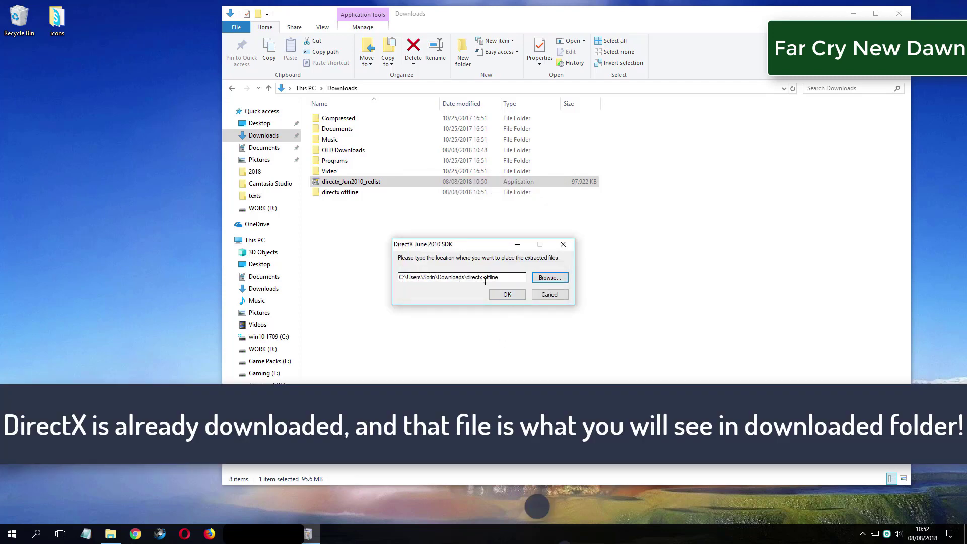
{"action": "left_click", "coordinate": [508, 296]}
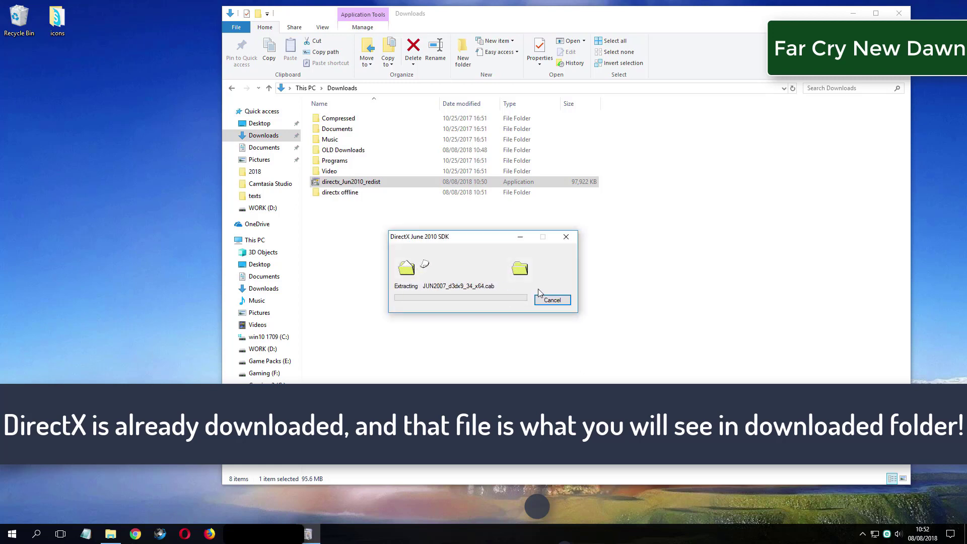
Step: Find the DXSETUP application among the extracted files in the "directx offline" folder and launch it
{"action": "left_click", "coordinate": [359, 195]}
{"action": "double_click", "coordinate": [364, 195]}
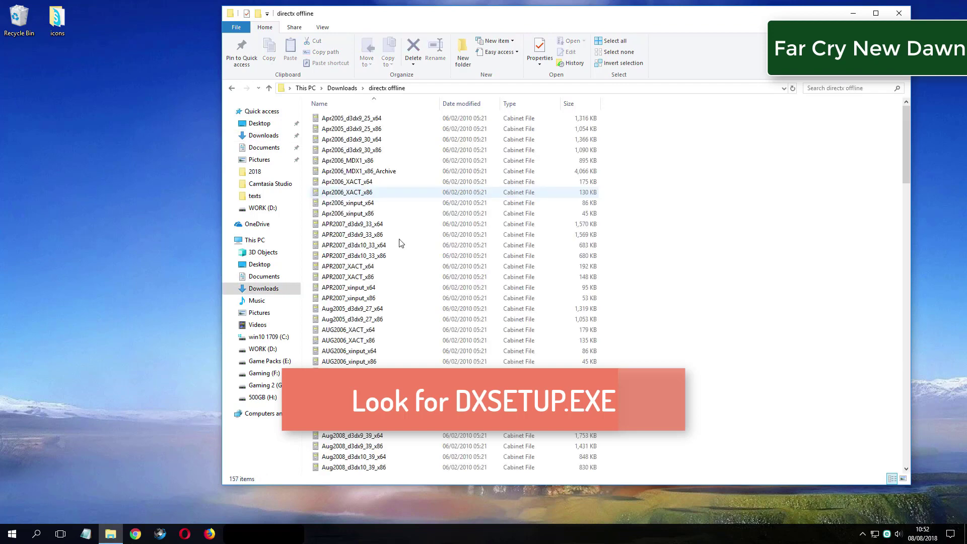
{"action": "left_click_drag", "start_coordinate": [906, 147], "coordinate": [903, 260]}
{"action": "left_click", "coordinate": [398, 275]}
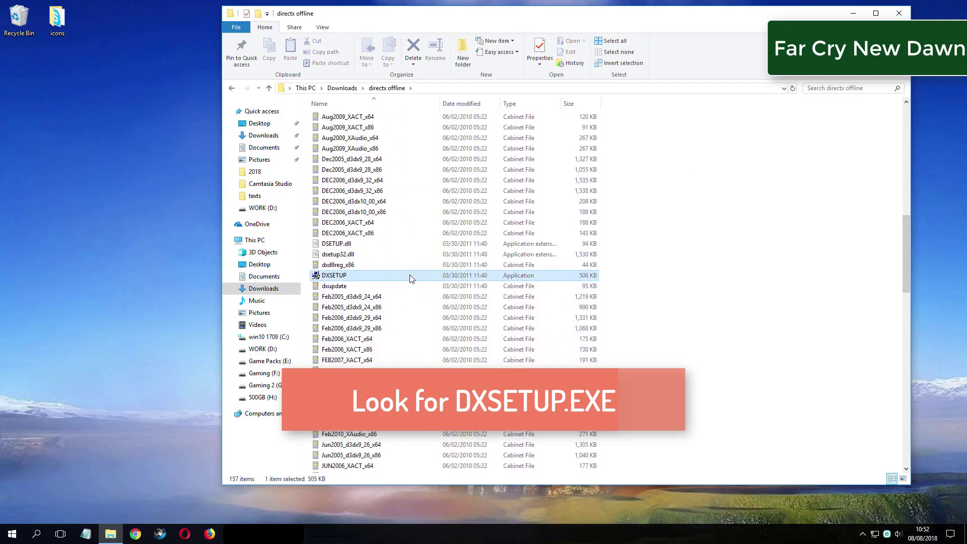
{"action": "double_click", "coordinate": [394, 276]}
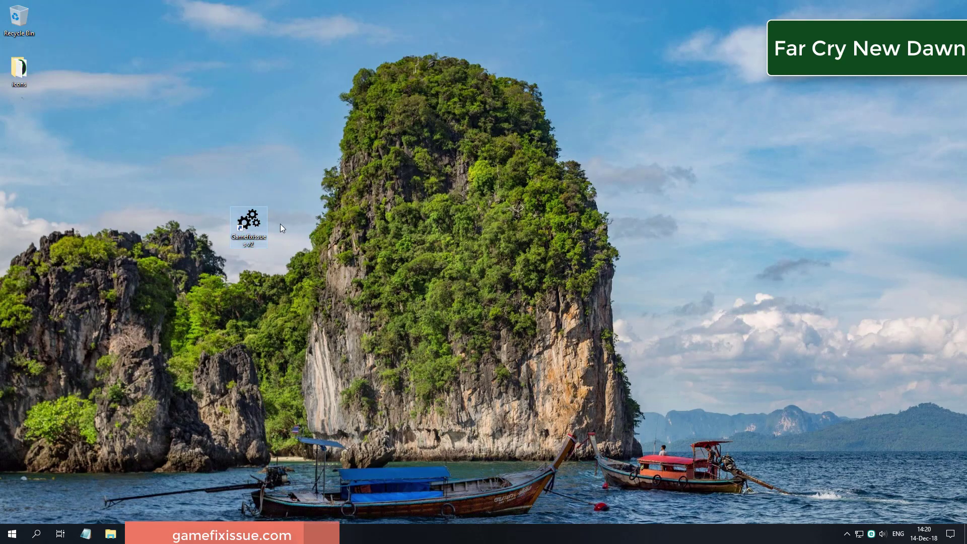
Step: Switch to the Gamefixissue tool from the desktop, install DirectX Offline through it with the agreement accepted, and close the tool
{"action": "left_click", "coordinate": [257, 227]}
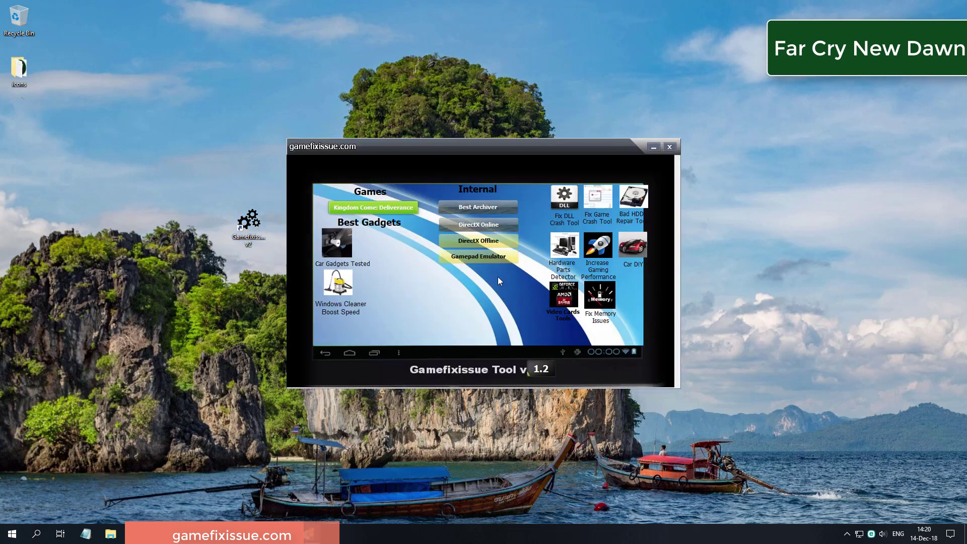
{"action": "left_click", "coordinate": [487, 242]}
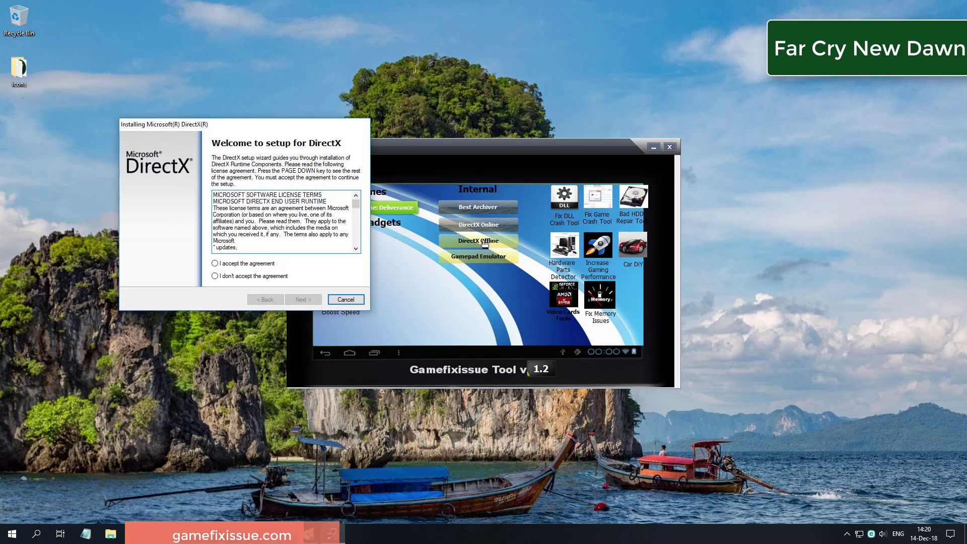
{"action": "key", "text": "alt+a"}
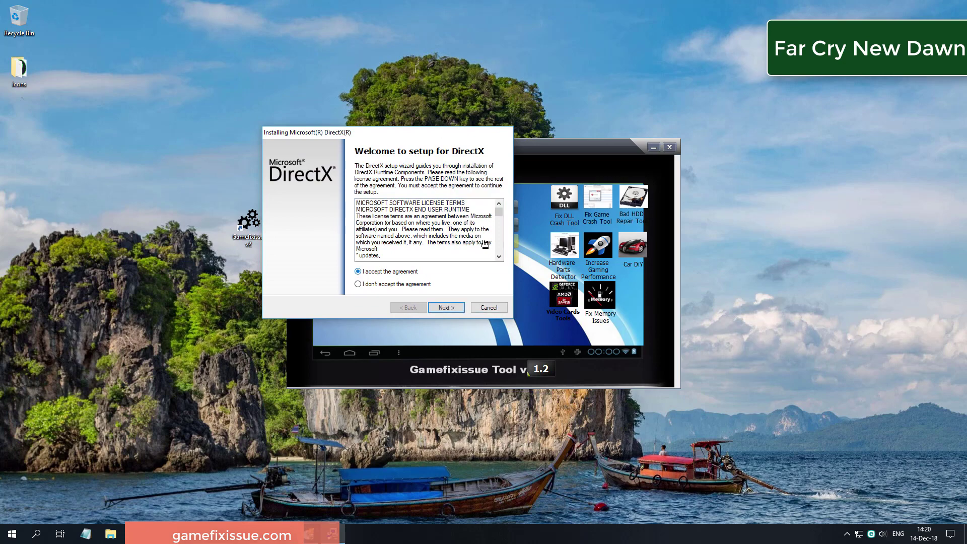
{"action": "key", "text": "Return"}
{"action": "key", "text": "Return"}
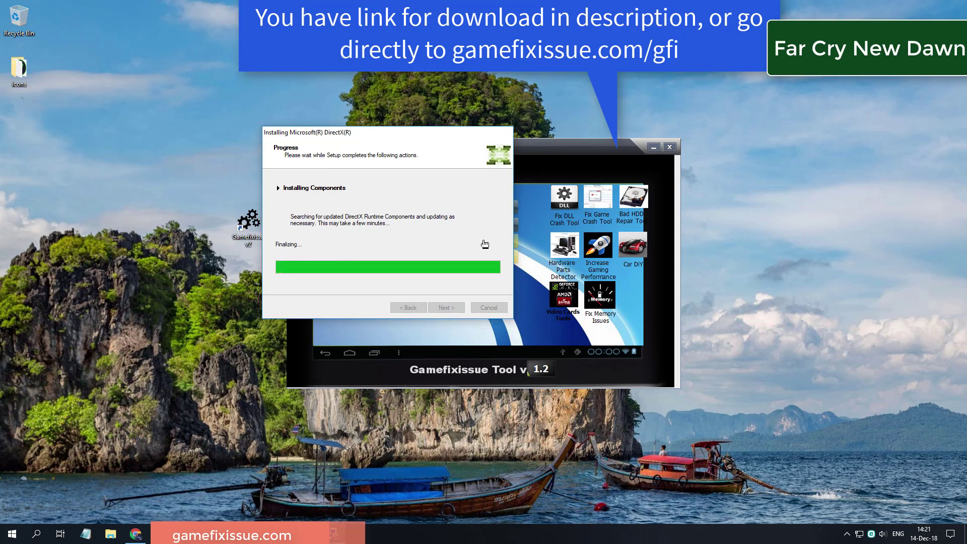
{"action": "left_click", "coordinate": [445, 308]}
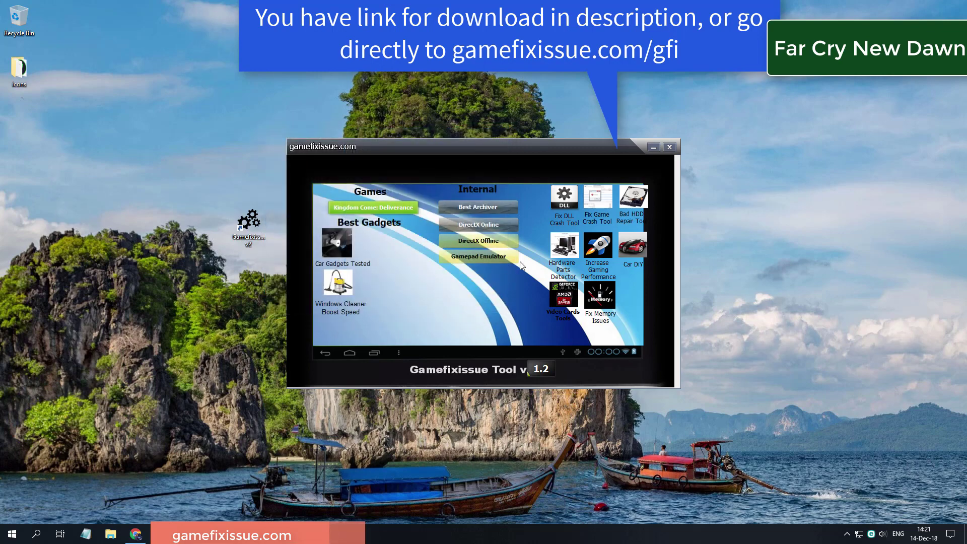
{"action": "left_click", "coordinate": [666, 148]}
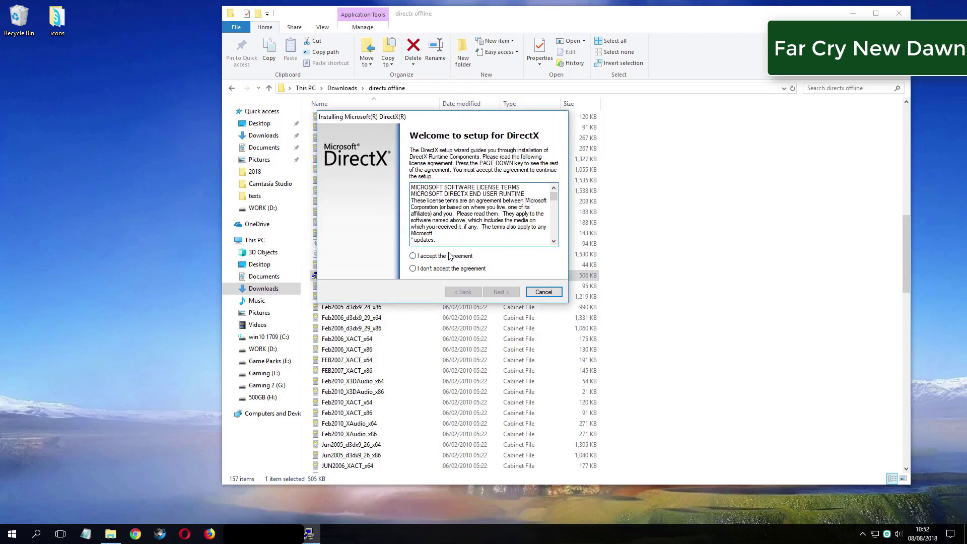
Step: Accept the agreement in the DirectX setup wizard started from DXSETUP and carry the installation through to the end
{"action": "left_click", "coordinate": [450, 257]}
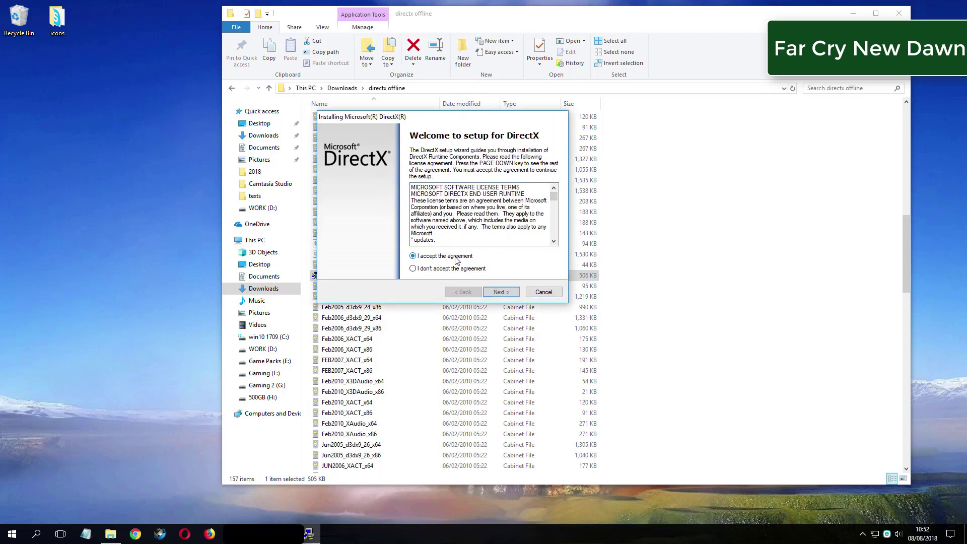
{"action": "left_click", "coordinate": [501, 292]}
{"action": "left_click", "coordinate": [501, 292]}
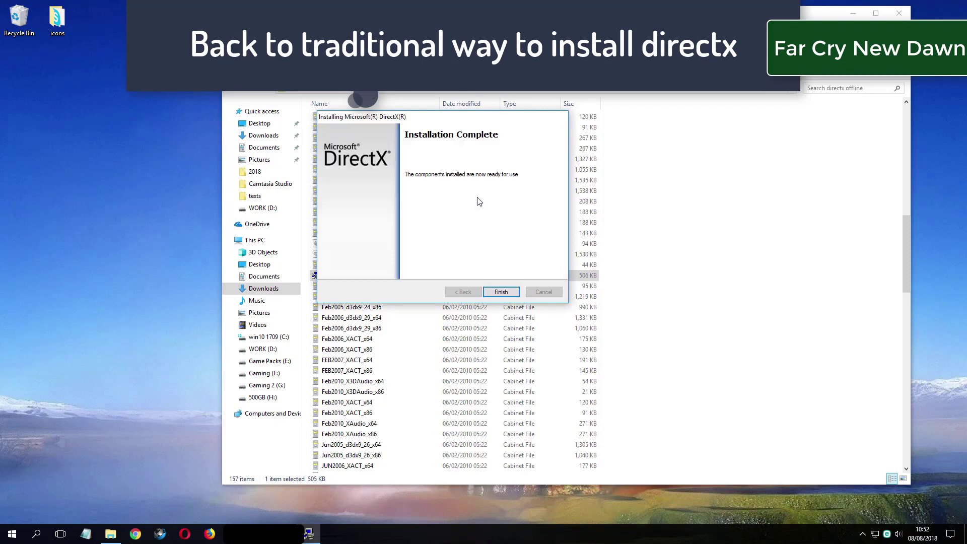
{"action": "left_click", "coordinate": [503, 294]}
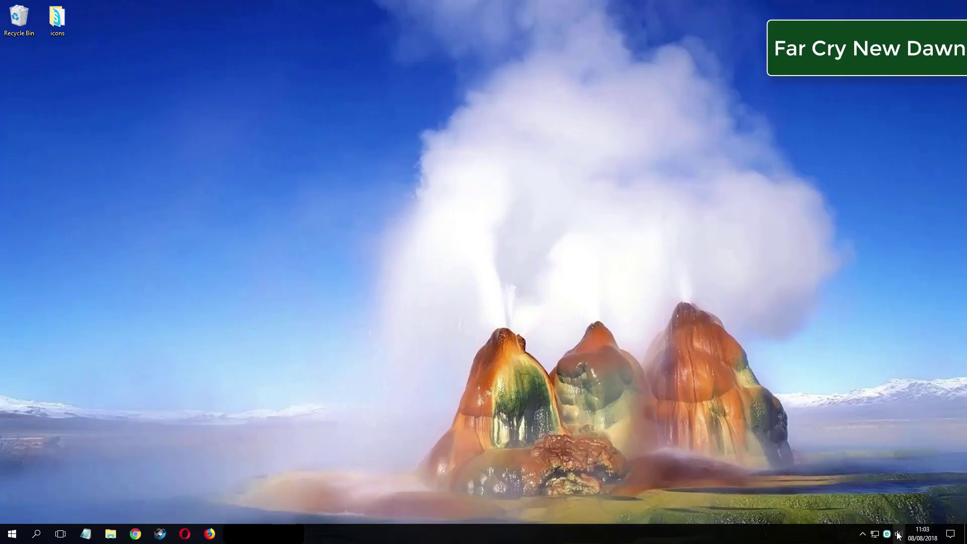
Step: Bring up the system's playback devices and open the properties of the default VIA HD Audio Speakers
{"action": "right_click", "coordinate": [899, 535]}
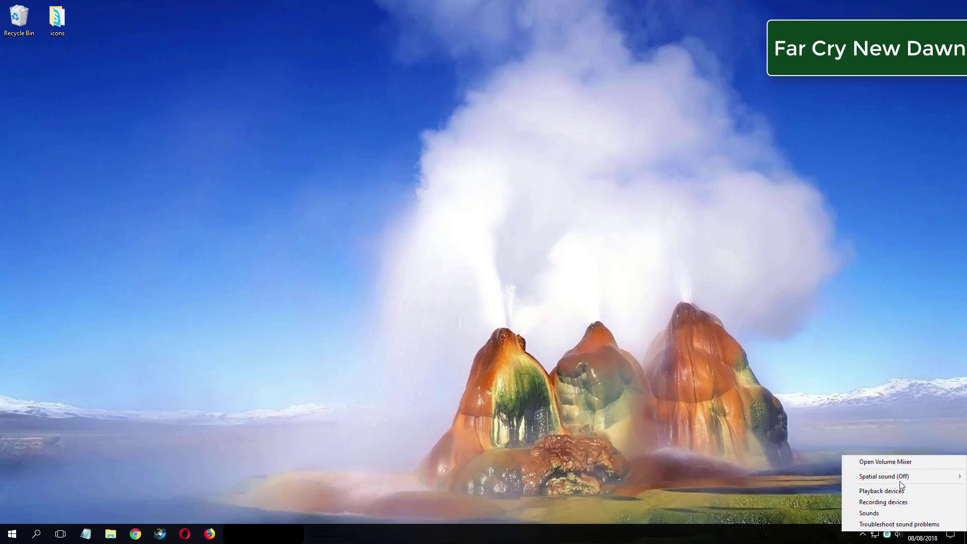
{"action": "mouse_move", "coordinate": [904, 485]}
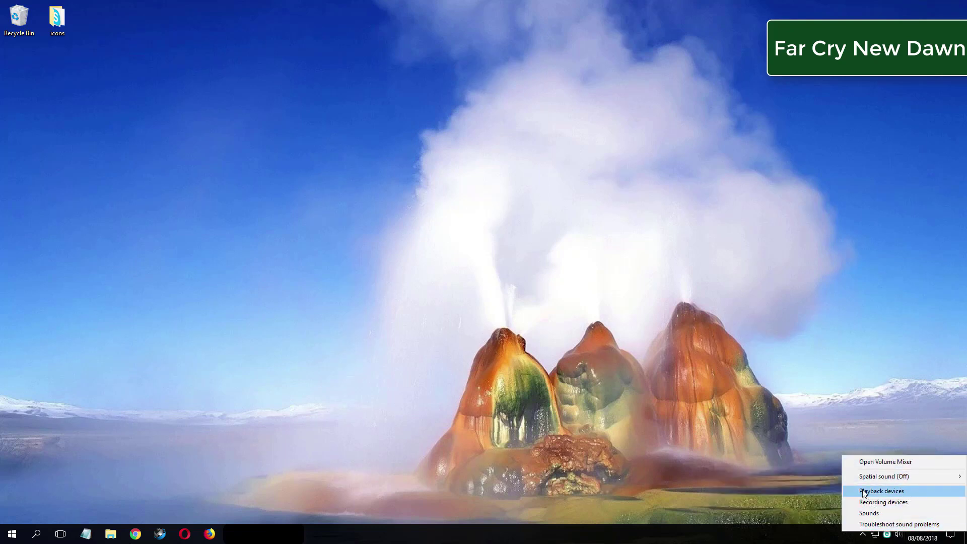
{"action": "left_click", "coordinate": [883, 495]}
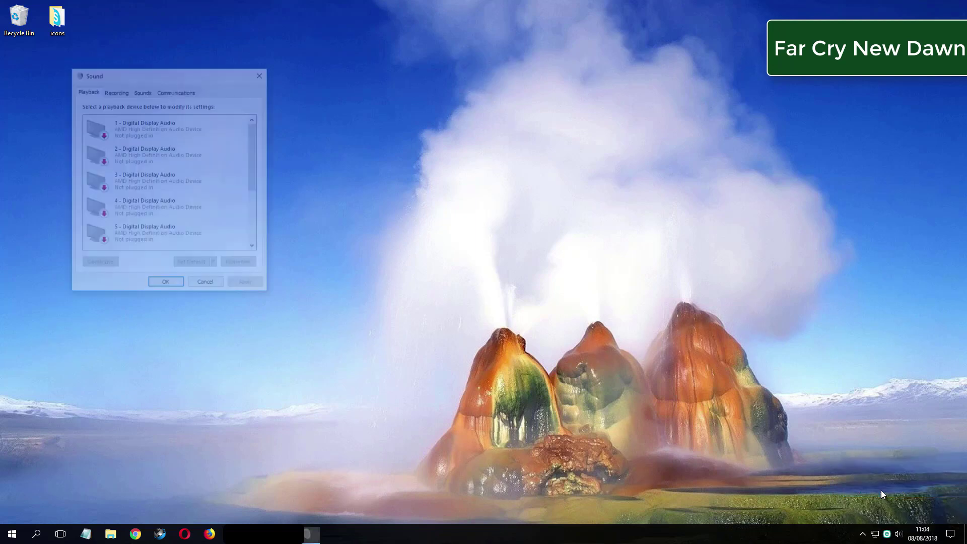
{"action": "left_click_drag", "start_coordinate": [162, 78], "coordinate": [388, 119]}
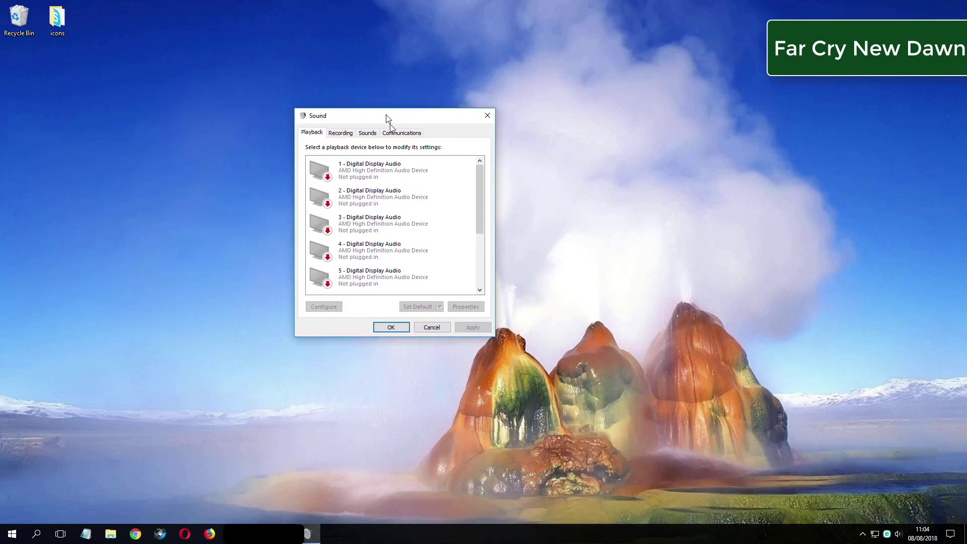
{"action": "left_click_drag", "start_coordinate": [481, 183], "coordinate": [493, 261]}
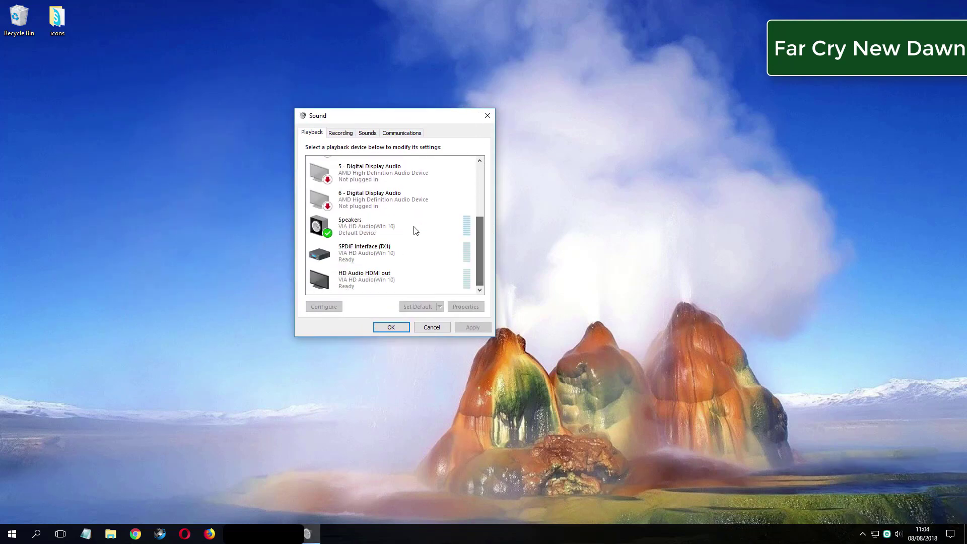
{"action": "left_click", "coordinate": [332, 236]}
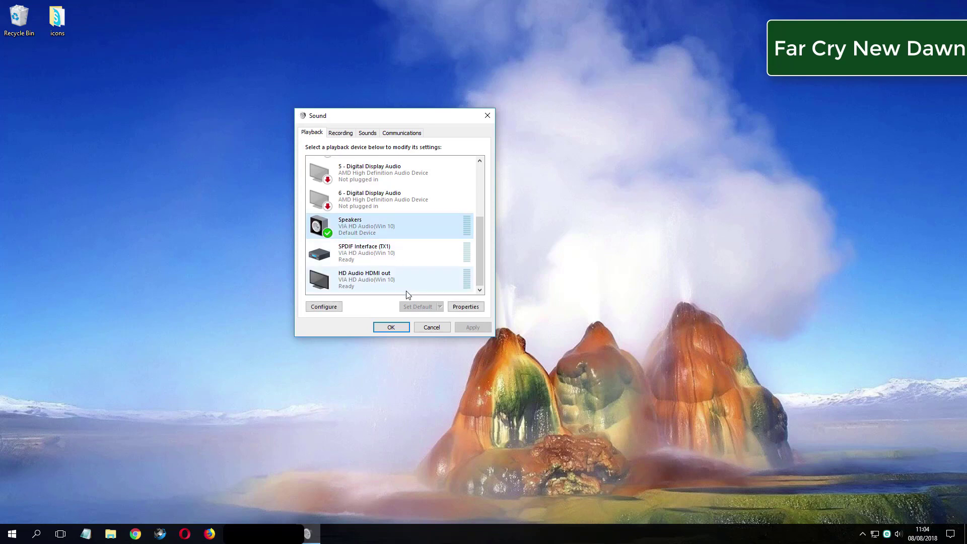
{"action": "key", "text": "Tab"}
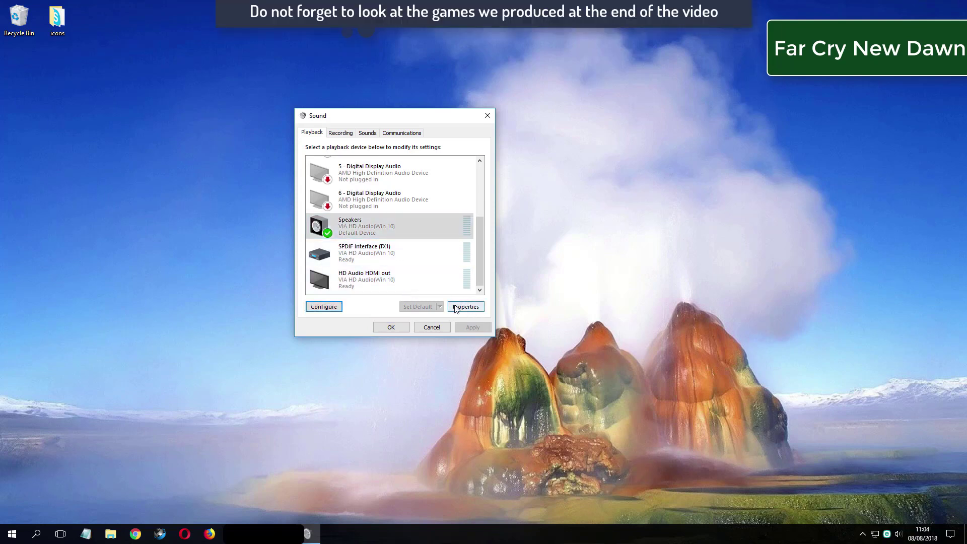
{"action": "left_click", "coordinate": [466, 307]}
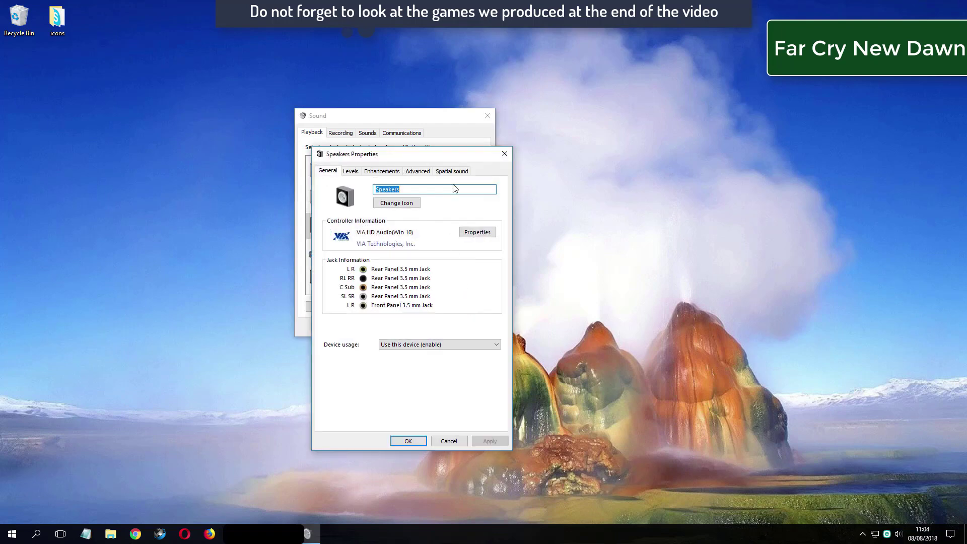
Step: Set the speakers' default format to 16 bit, 44100 Hz (CD Quality), apply it despite the device being in use, and close the sound settings
{"action": "left_click", "coordinate": [414, 172]}
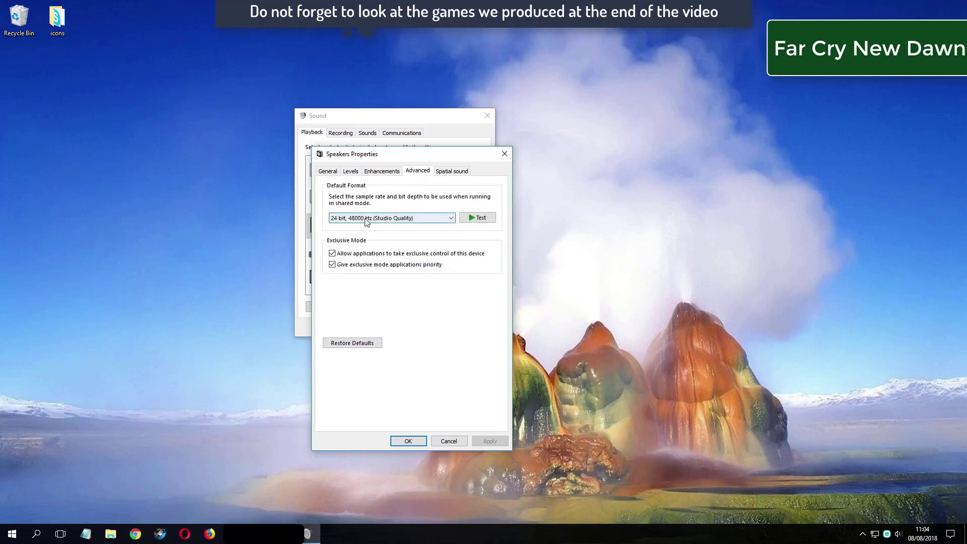
{"action": "left_click", "coordinate": [393, 220]}
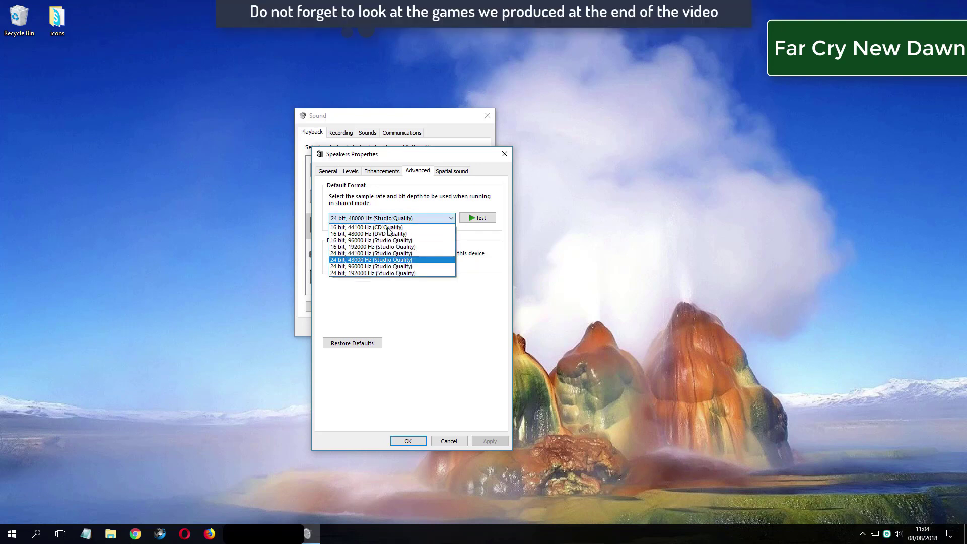
{"action": "left_click", "coordinate": [367, 273]}
{"action": "left_click", "coordinate": [386, 219]}
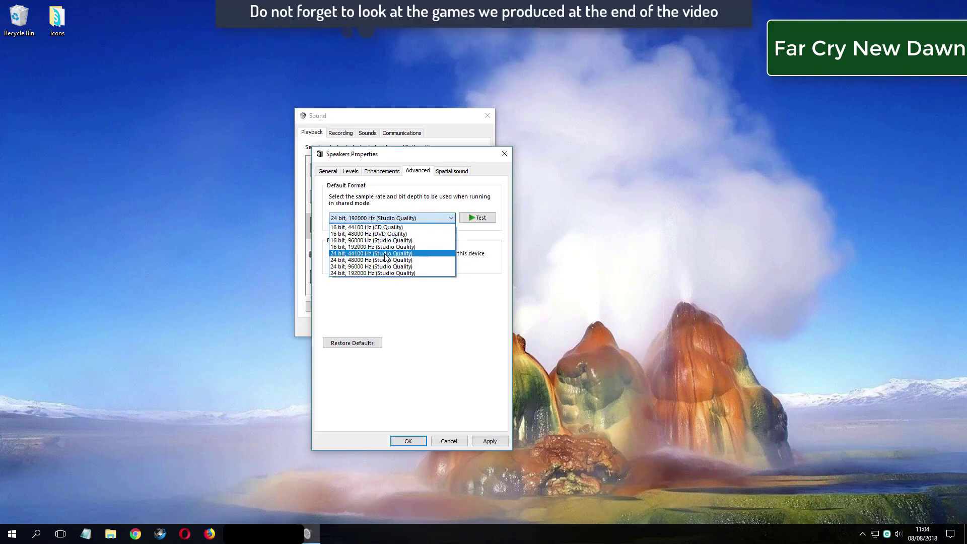
{"action": "left_click", "coordinate": [386, 227]}
{"action": "left_click", "coordinate": [490, 442]}
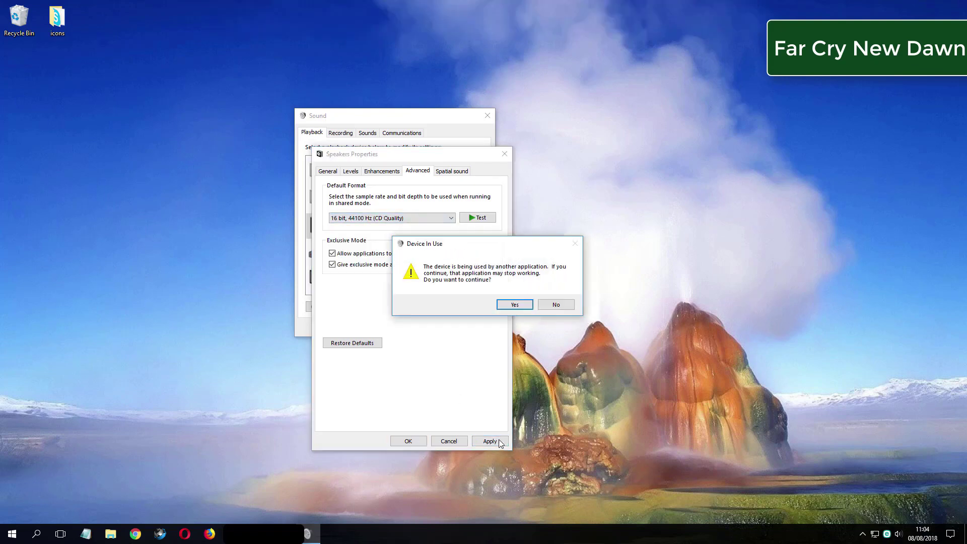
{"action": "left_click", "coordinate": [515, 305]}
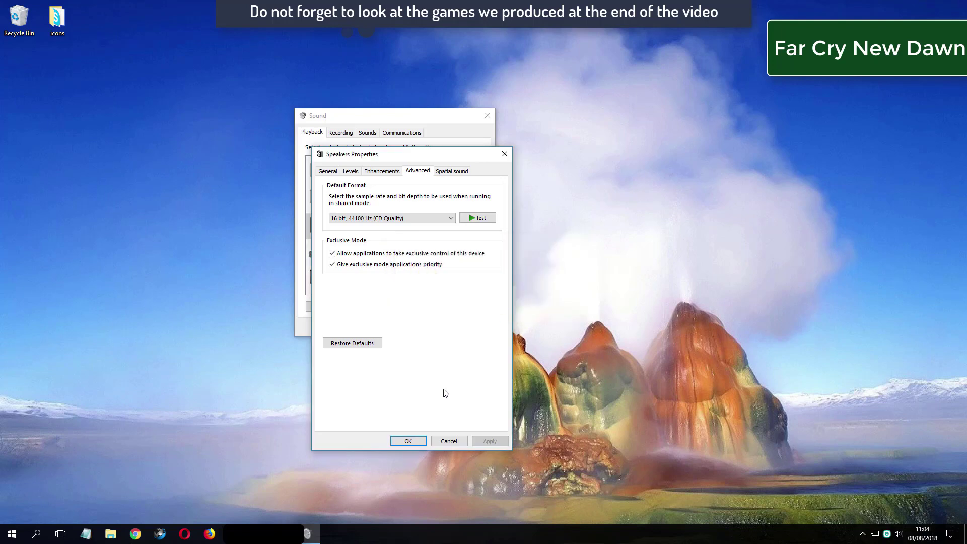
{"action": "left_click", "coordinate": [407, 441]}
{"action": "left_click", "coordinate": [394, 326]}
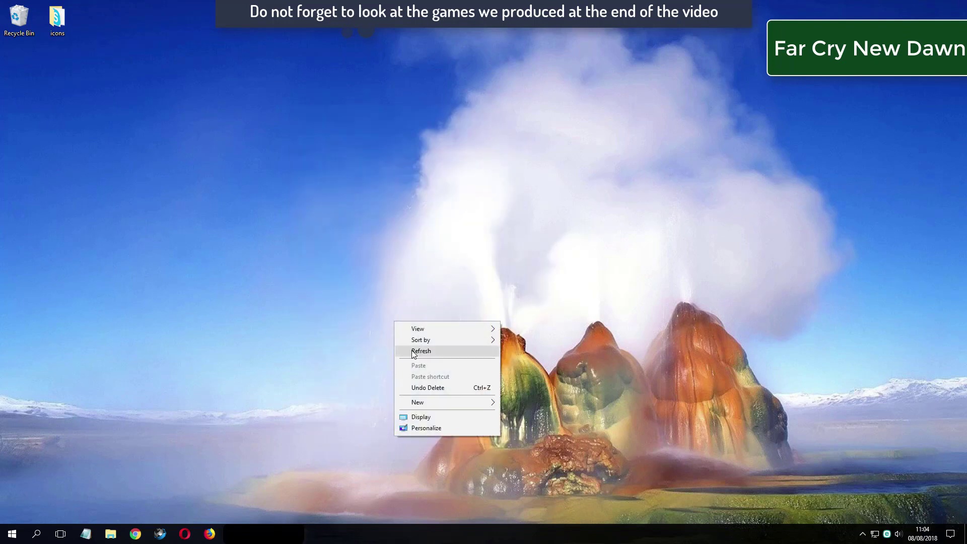
{"action": "left_click", "coordinate": [421, 351]}
Step: Reopen the system's playback devices and bring up the properties of the default VIA HD Audio Speakers
{"action": "right_click", "coordinate": [896, 527]}
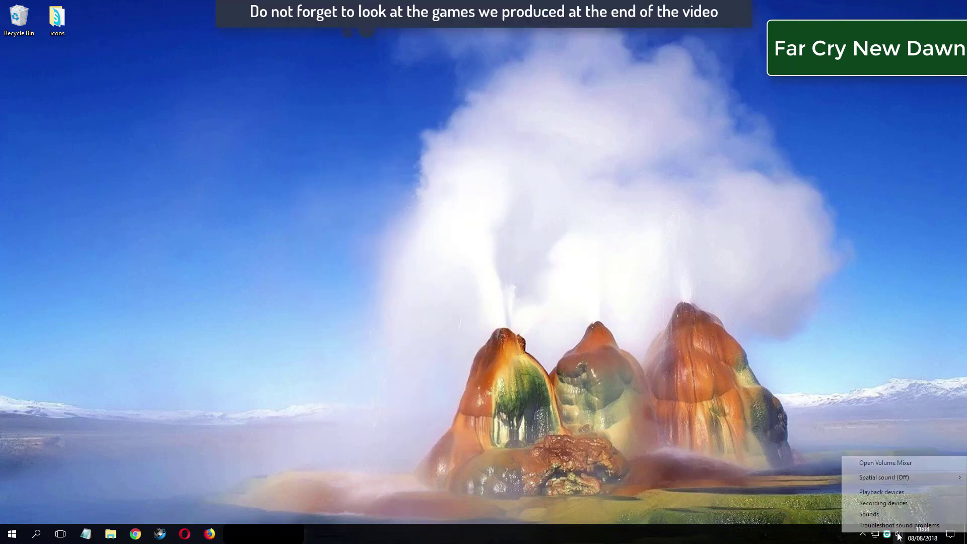
{"action": "left_click", "coordinate": [879, 492]}
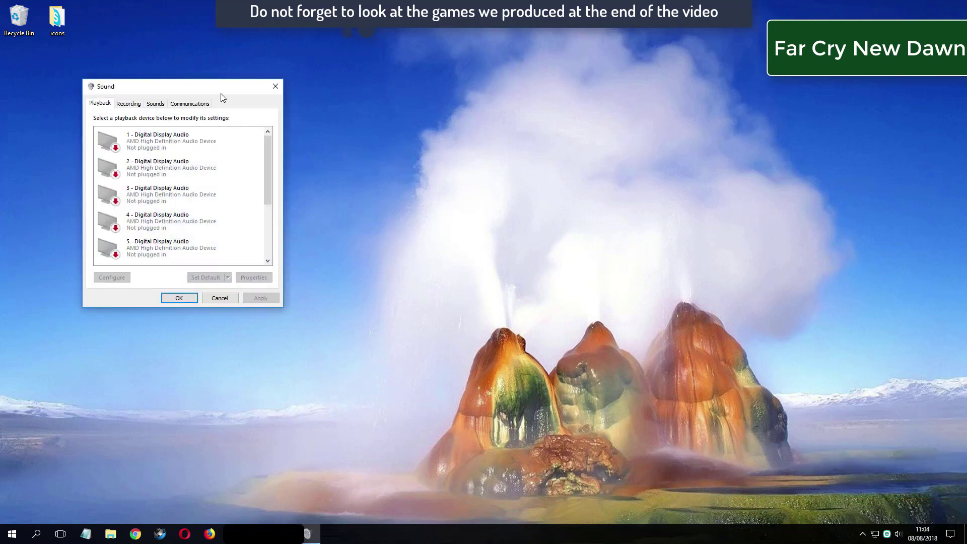
{"action": "left_click_drag", "start_coordinate": [149, 87], "coordinate": [263, 113]}
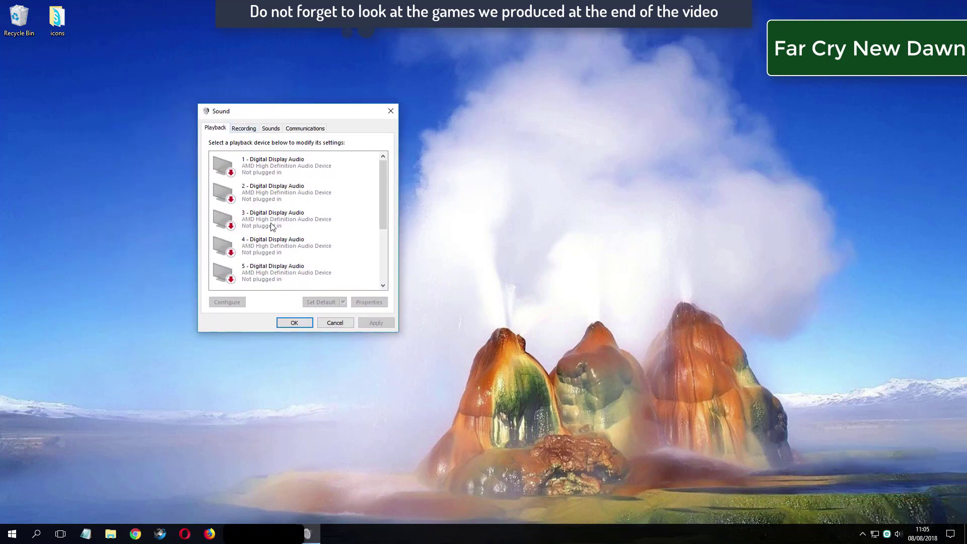
{"action": "scroll", "coordinate": [356, 215], "scroll_direction": "down", "scroll_amount": 2}
{"action": "scroll", "coordinate": [321, 232], "scroll_direction": "down", "scroll_amount": 1}
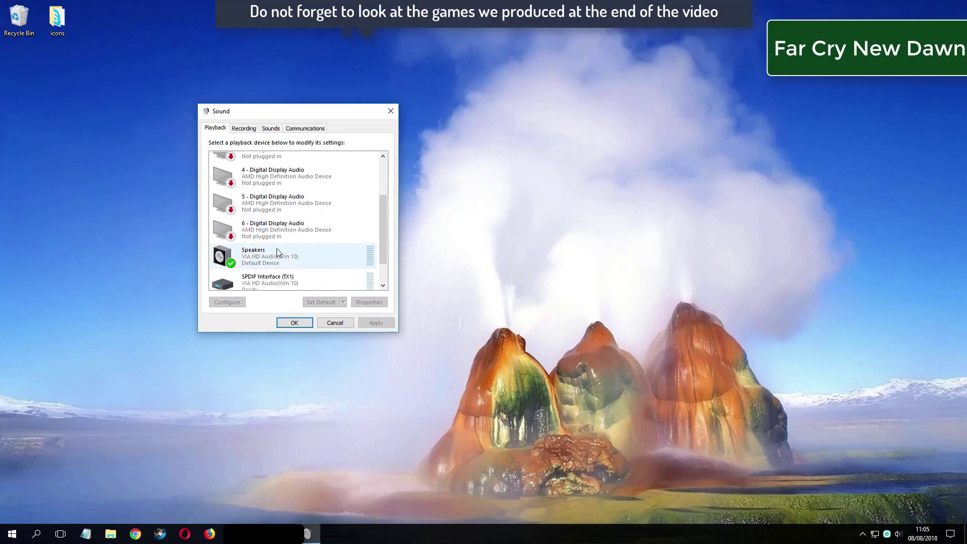
{"action": "double_click", "coordinate": [265, 255]}
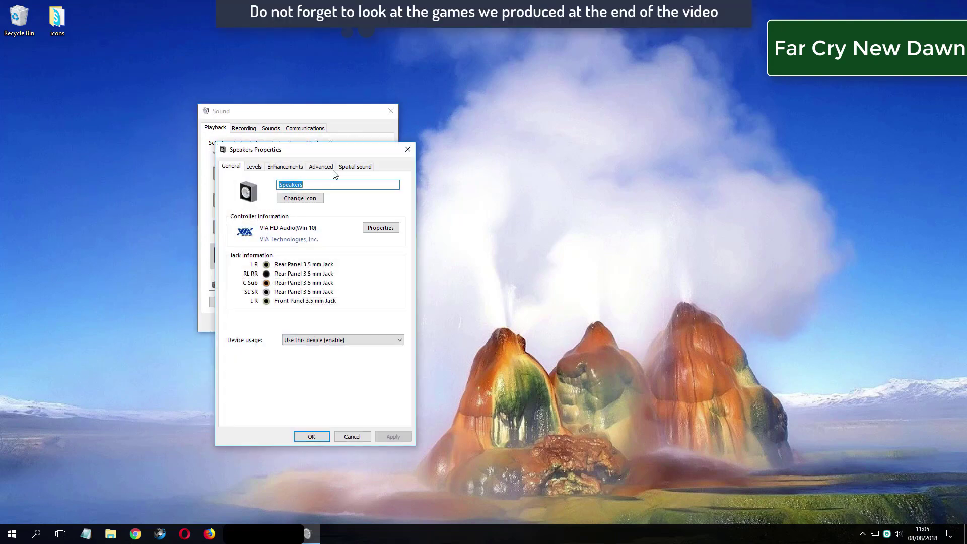
Step: Set the speakers' default format to 24 bit, 192000 Hz (Studio Quality), apply it, and close the sound settings
{"action": "left_click", "coordinate": [322, 169]}
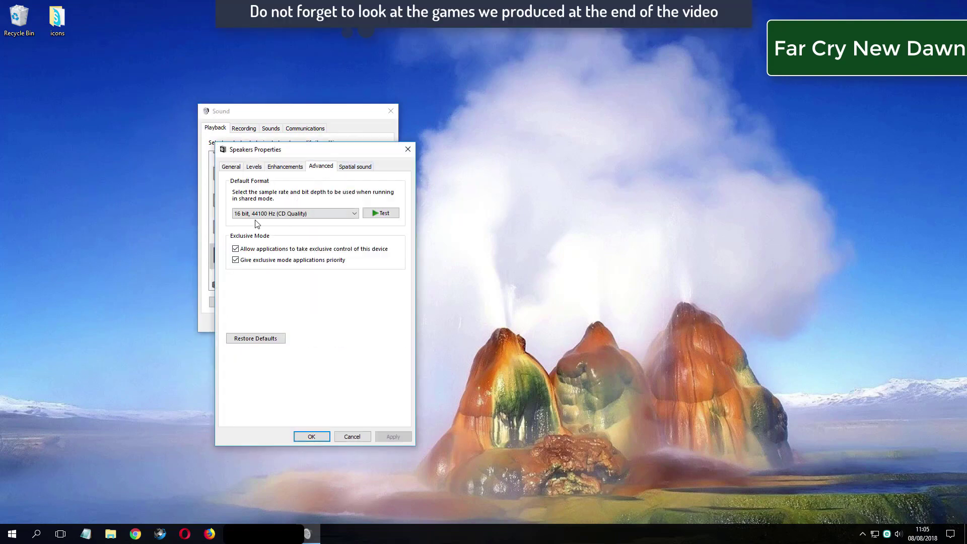
{"action": "left_click", "coordinate": [305, 215]}
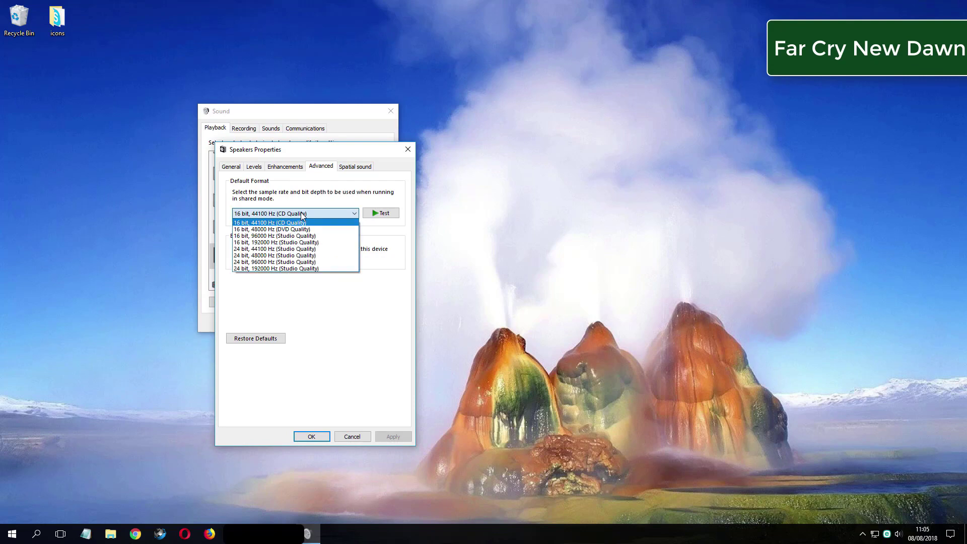
{"action": "left_click", "coordinate": [317, 269]}
{"action": "left_click", "coordinate": [392, 436]}
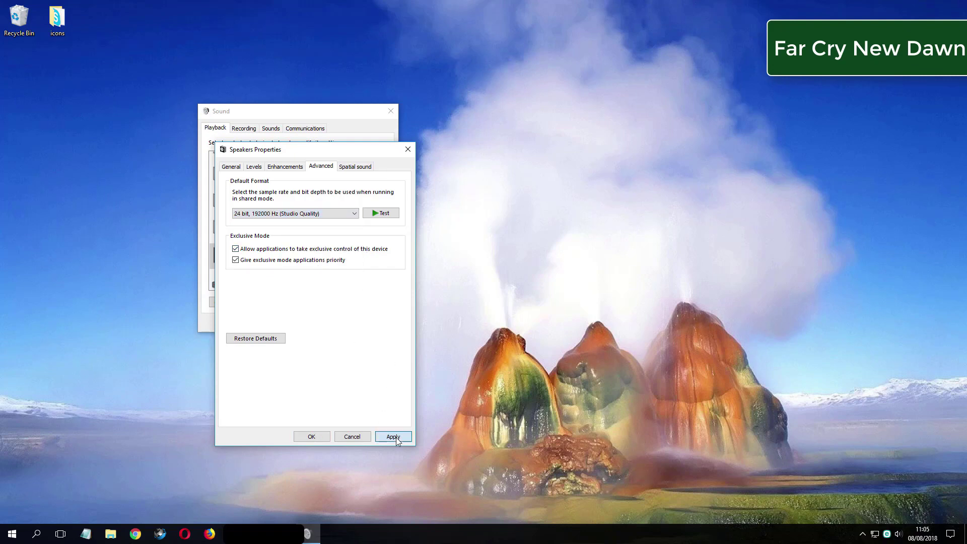
{"action": "left_click", "coordinate": [312, 437]}
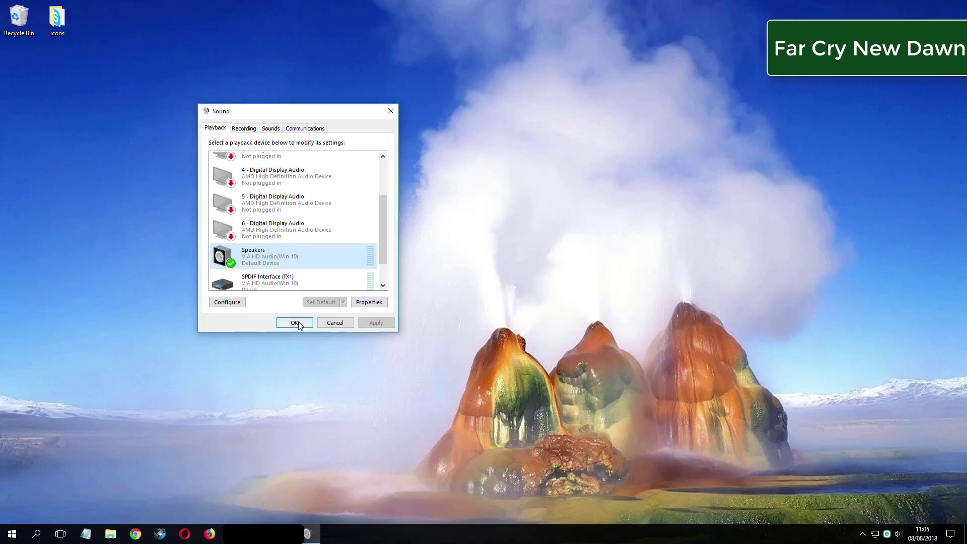
{"action": "left_click", "coordinate": [295, 322]}
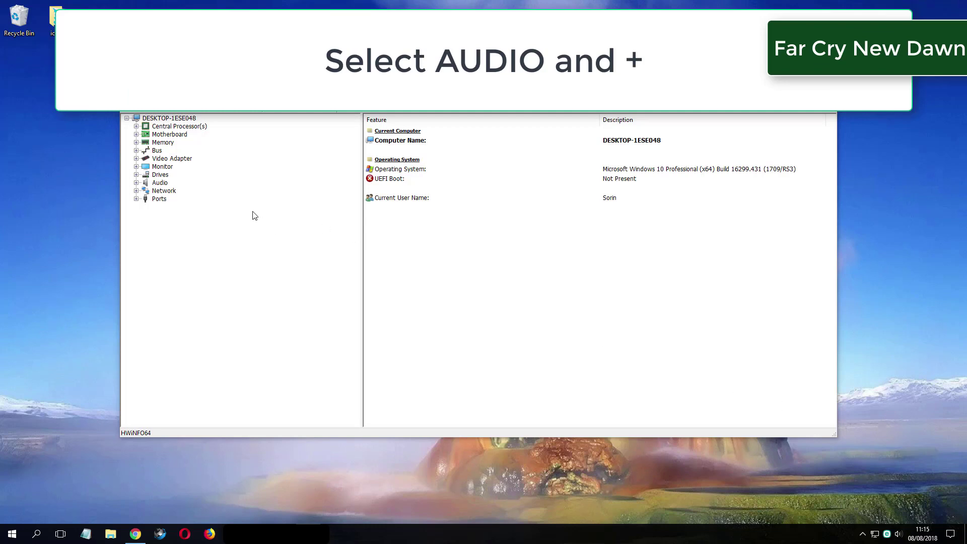
Step: In HWiNFO64, expand the Audio devices and show the details of the first High Definition Audio Controller
{"action": "left_click", "coordinate": [156, 185]}
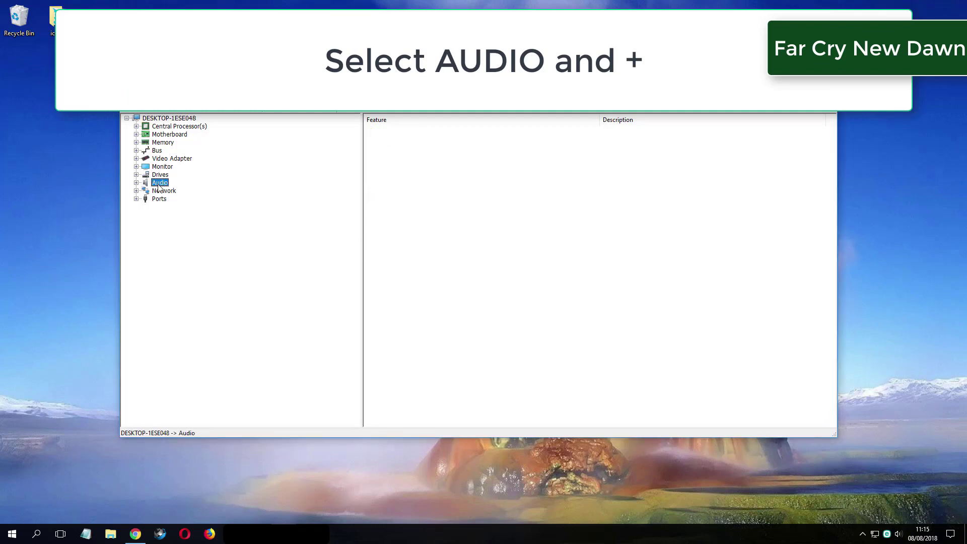
{"action": "left_click", "coordinate": [136, 182]}
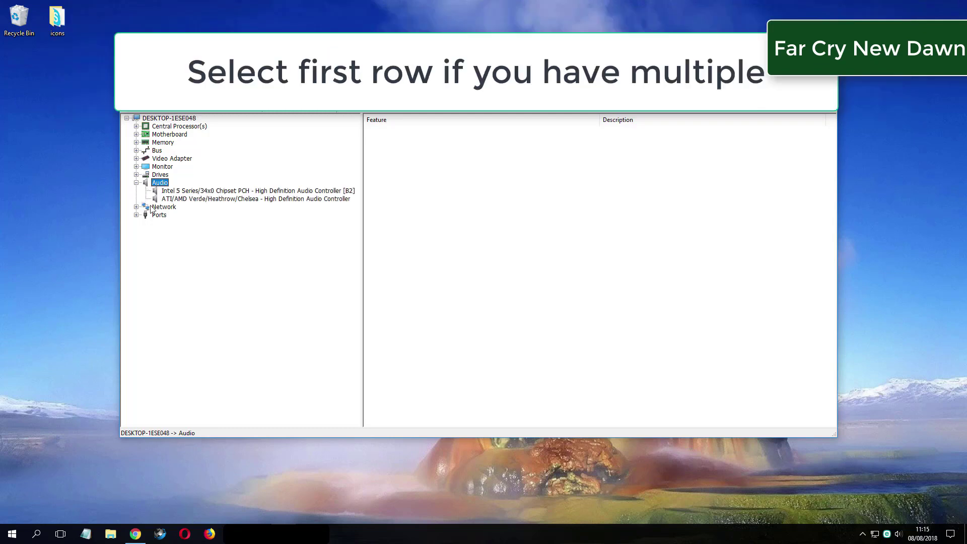
{"action": "left_click", "coordinate": [164, 193]}
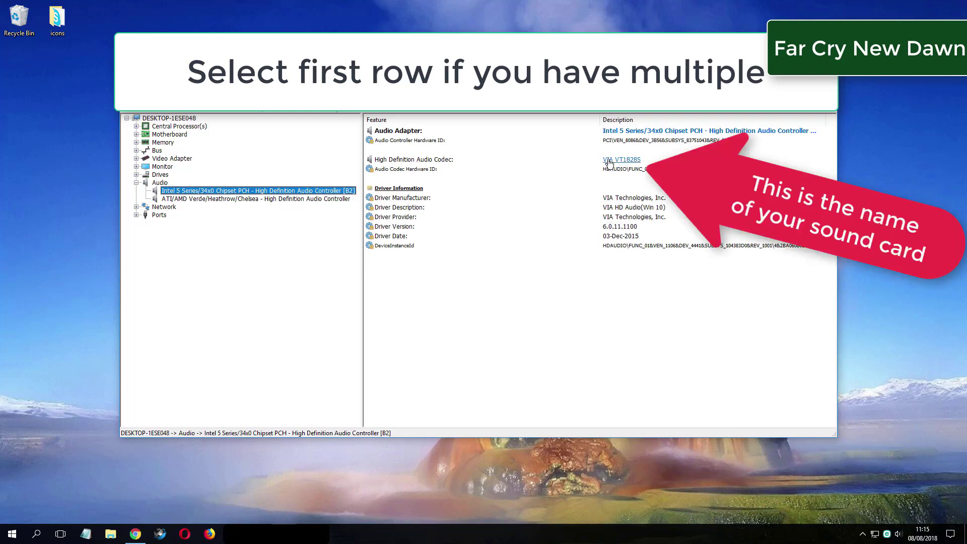
Step: Look up the sound card's name at High Definition Audio Codec and view the product and driver options offered for it
{"action": "left_click", "coordinate": [640, 150]}
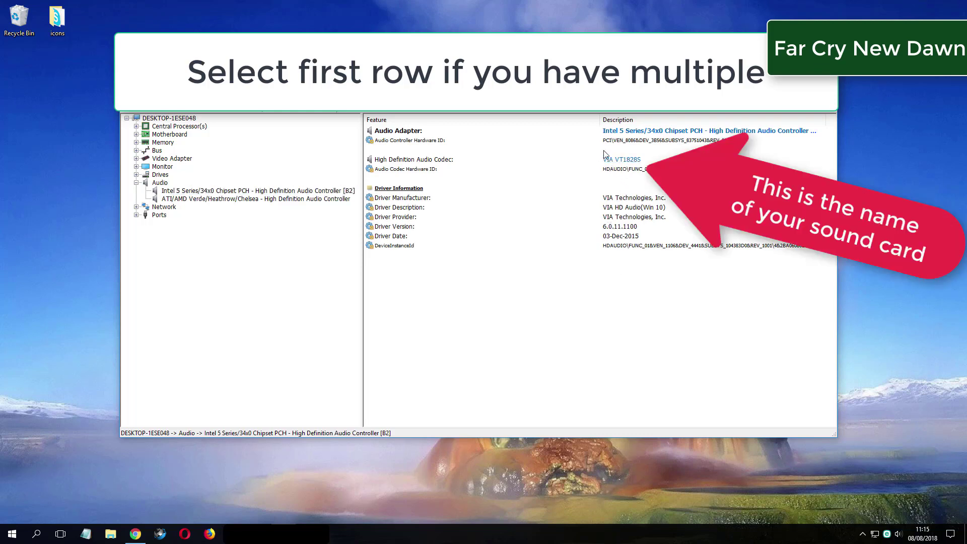
{"action": "left_click", "coordinate": [628, 159]}
{"action": "right_click", "coordinate": [629, 159]}
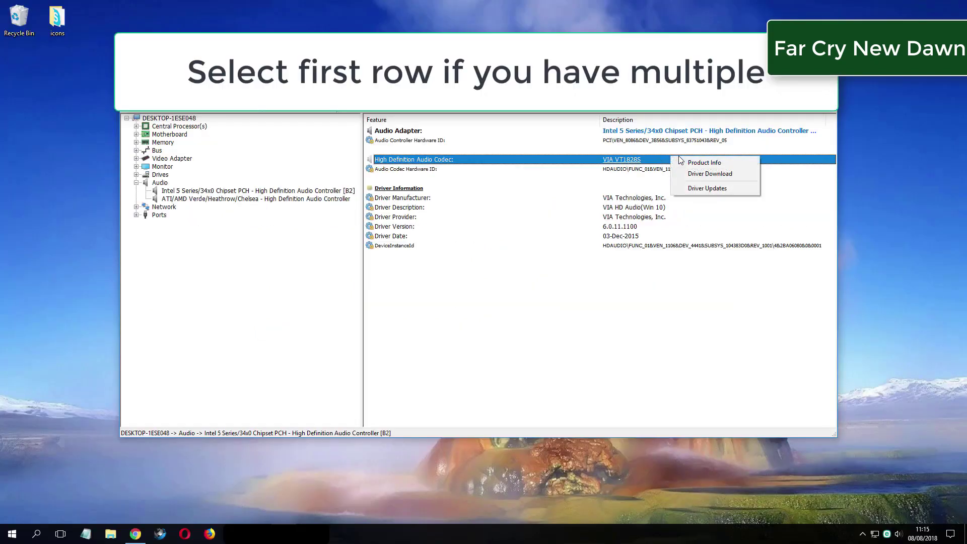
{"action": "left_click", "coordinate": [654, 150]}
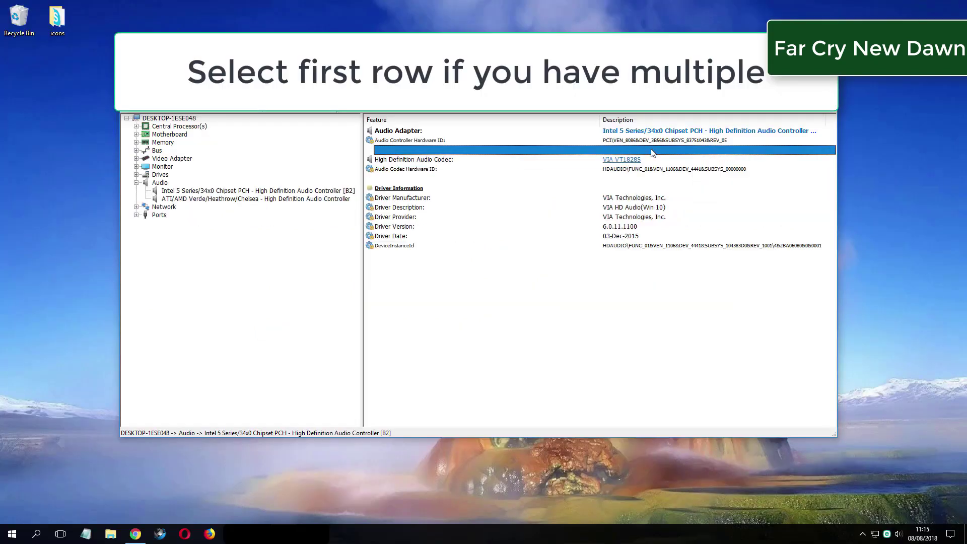
{"action": "right_click", "coordinate": [620, 162]}
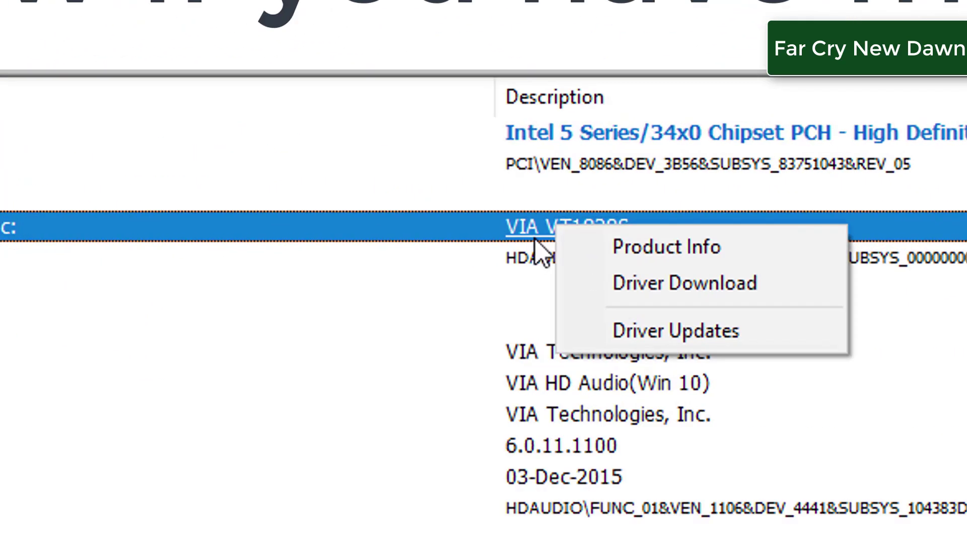
{"action": "left_click", "coordinate": [469, 297]}
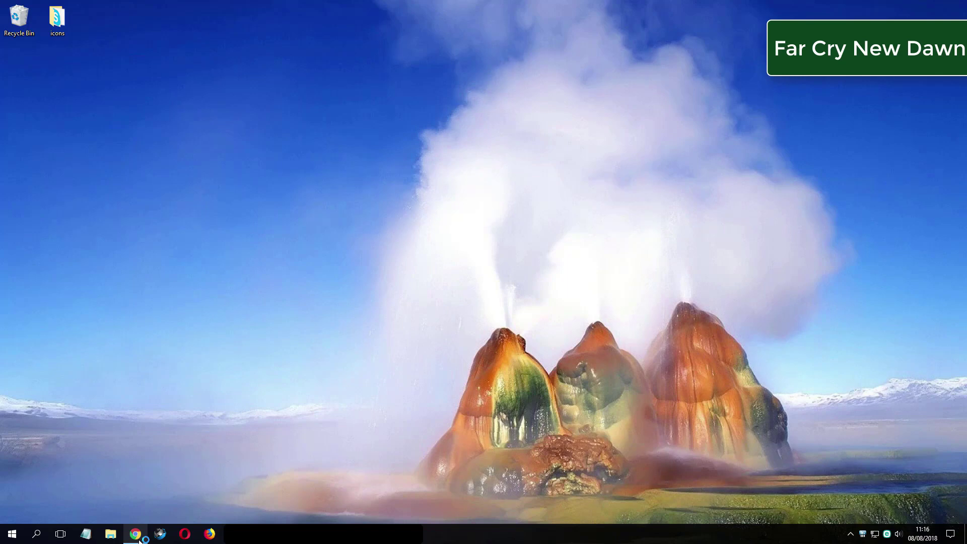
Step: Switch to Chrome, examine the gamefixissue.com driver guide for its sound card section and audio driver links, and close the browser
{"action": "left_click", "coordinate": [136, 535]}
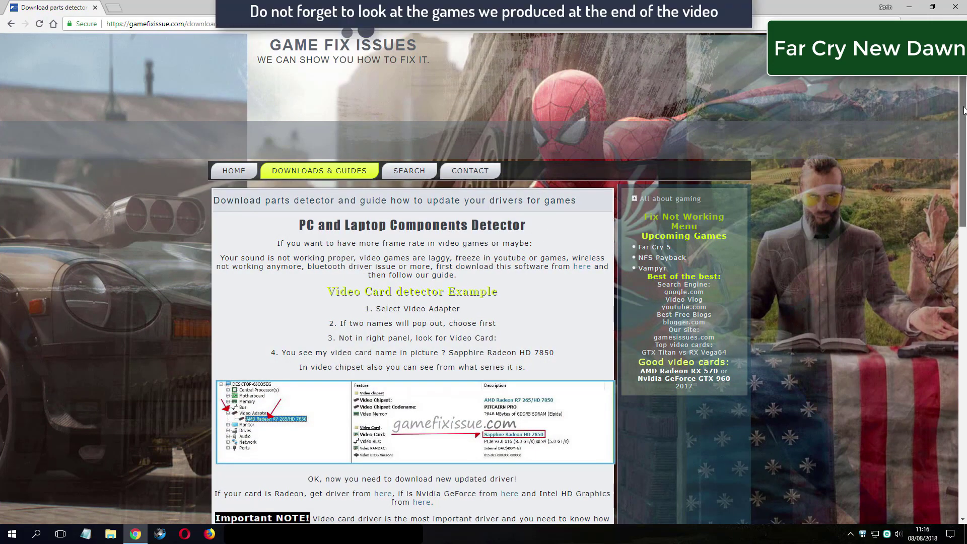
{"action": "scroll", "coordinate": [964, 130], "scroll_direction": "down", "scroll_amount": 1}
{"action": "scroll", "coordinate": [964, 130], "scroll_direction": "down", "scroll_amount": 1}
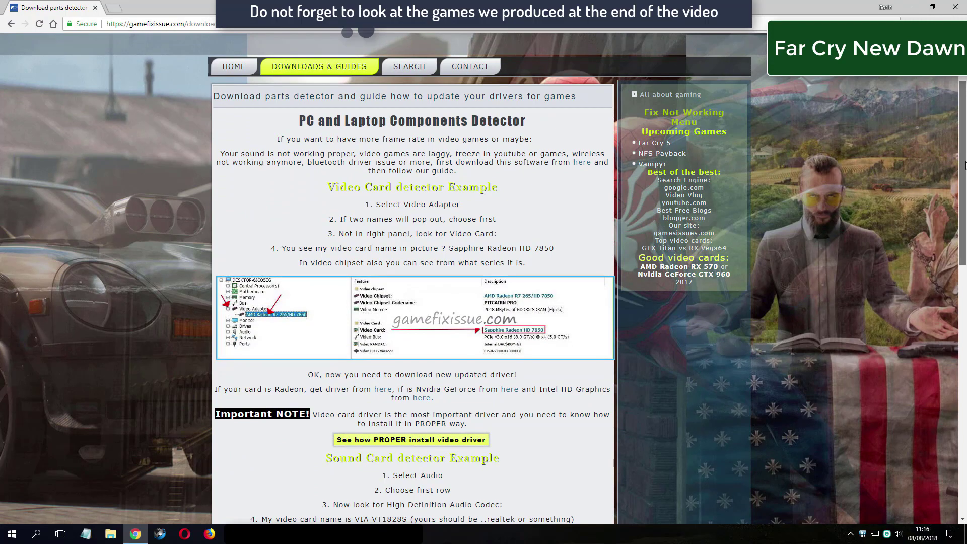
{"action": "scroll", "coordinate": [964, 190], "scroll_direction": "down", "scroll_amount": 7}
{"action": "scroll", "coordinate": [474, 352], "scroll_direction": "down", "scroll_amount": 2}
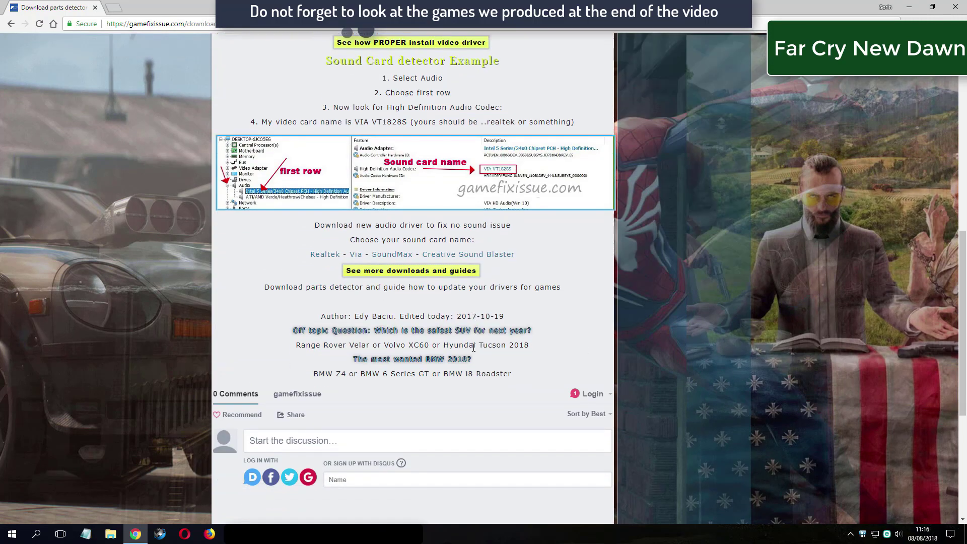
{"action": "scroll", "coordinate": [468, 346], "scroll_direction": "down", "scroll_amount": 4}
{"action": "scroll", "coordinate": [269, 419], "scroll_direction": "up", "scroll_amount": 8}
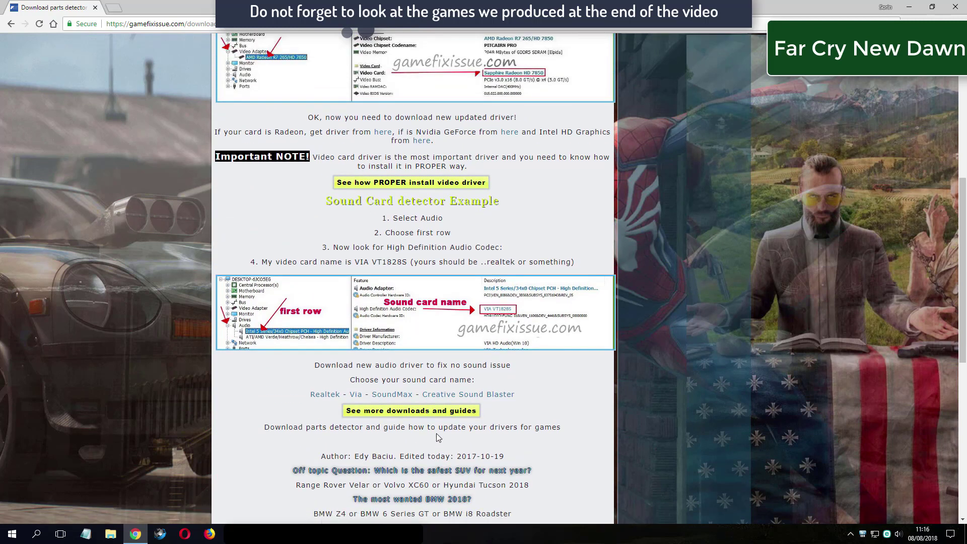
{"action": "scroll", "coordinate": [438, 436], "scroll_direction": "up", "scroll_amount": 1}
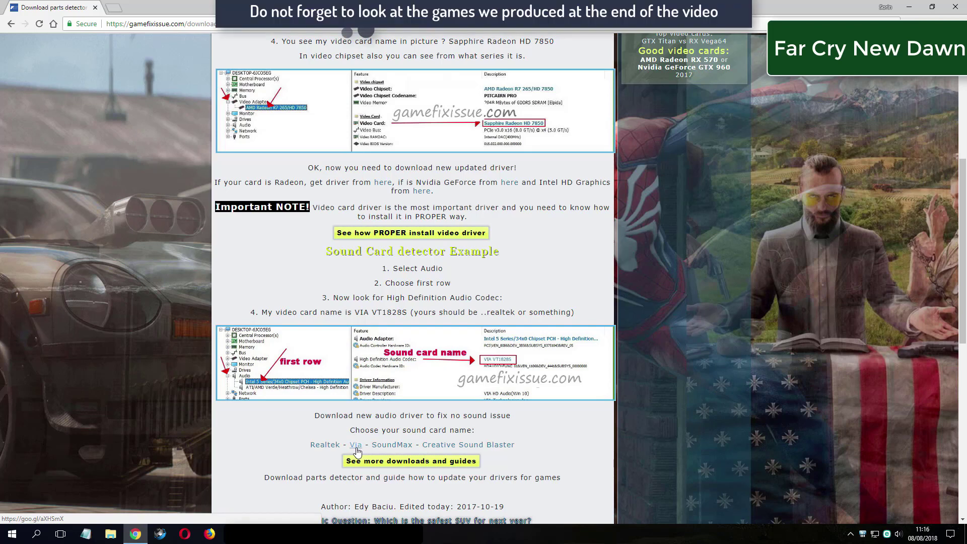
{"action": "left_click", "coordinate": [956, 7]}
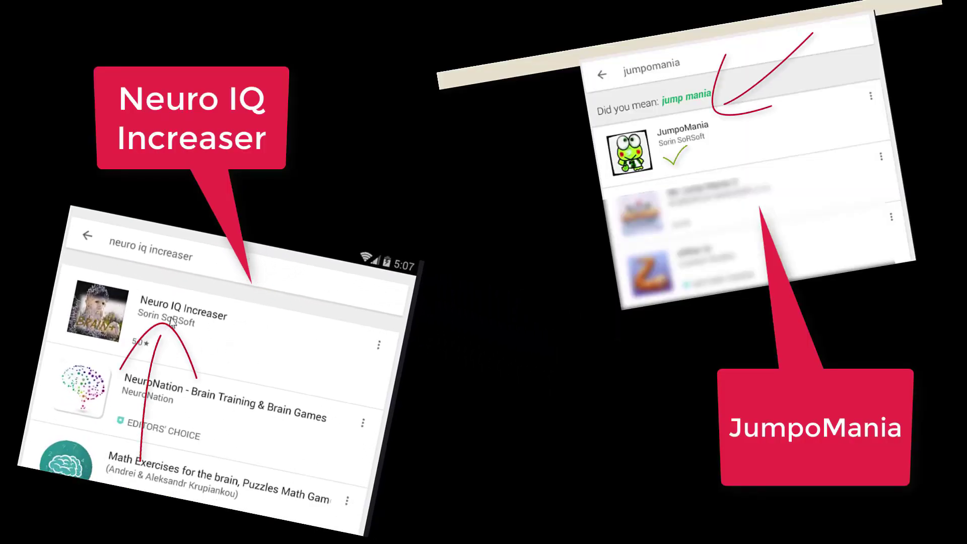
{"action": "left_click", "coordinate": [253, 361]}
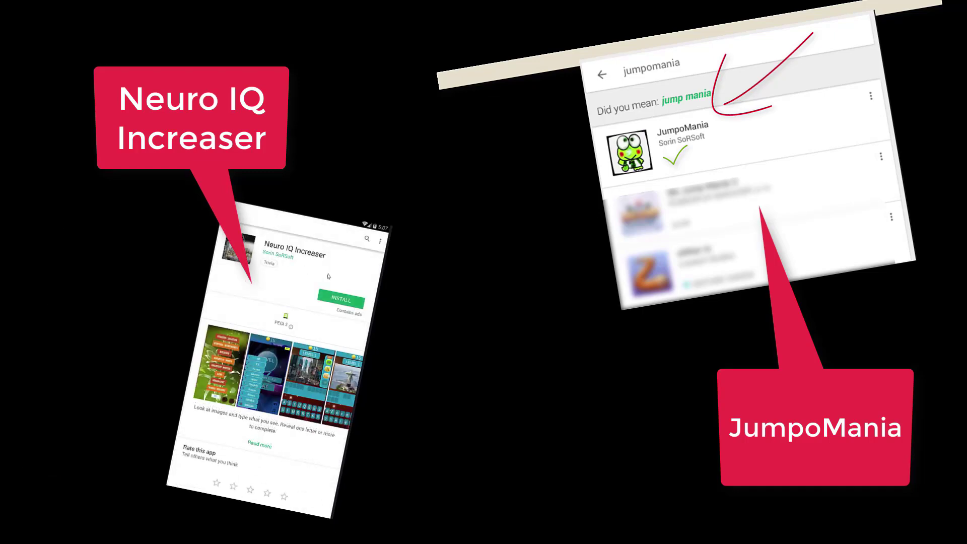
{"action": "left_click", "coordinate": [341, 299]}
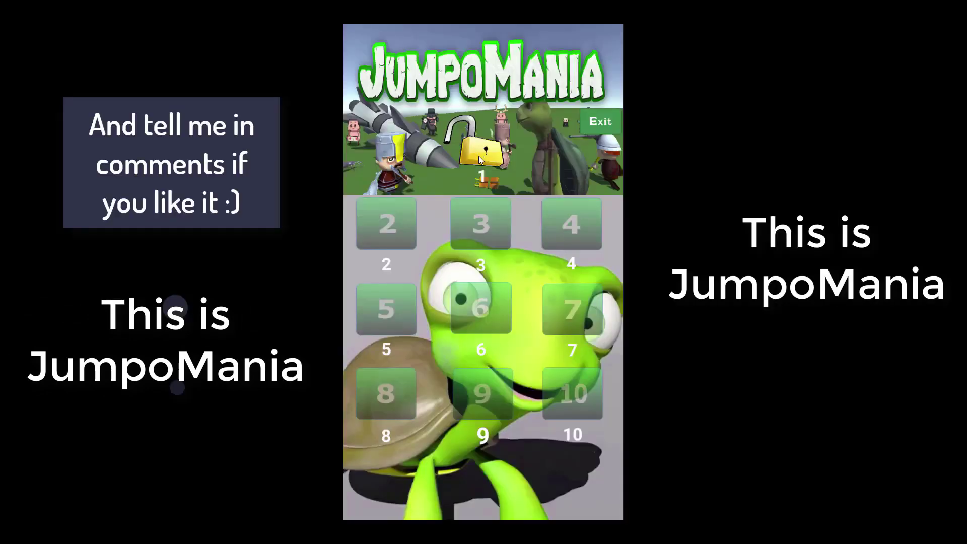
{"action": "left_click", "coordinate": [479, 157]}
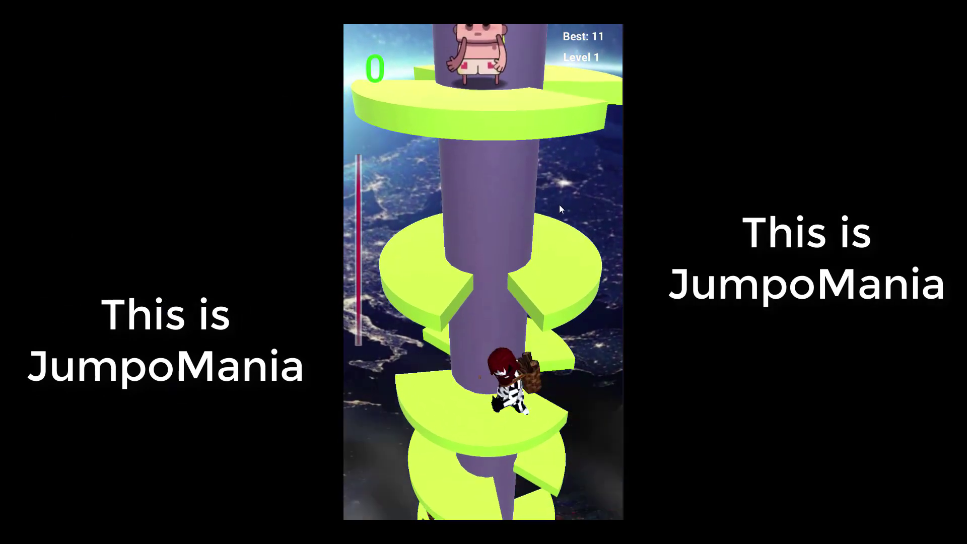
{"action": "left_click_drag", "start_coordinate": [509, 225], "coordinate": [570, 222]}
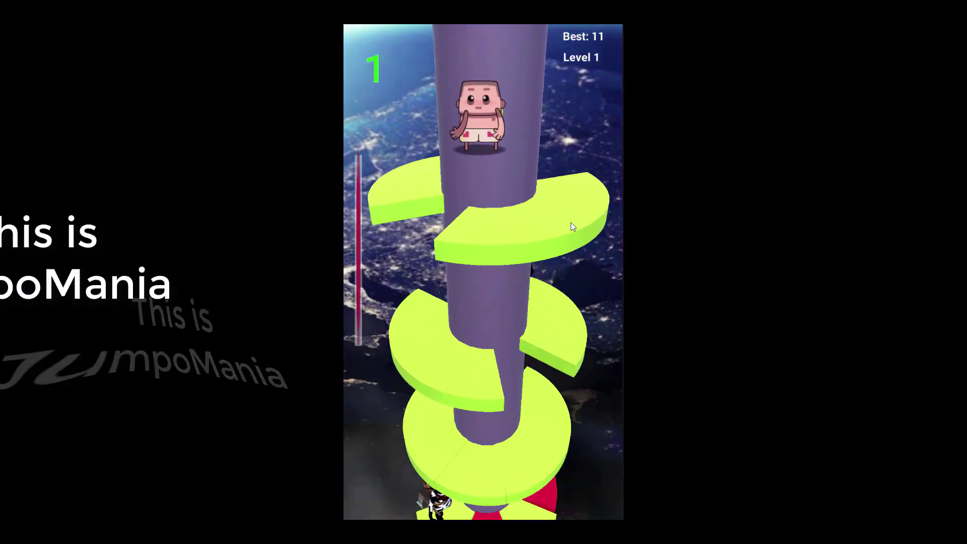